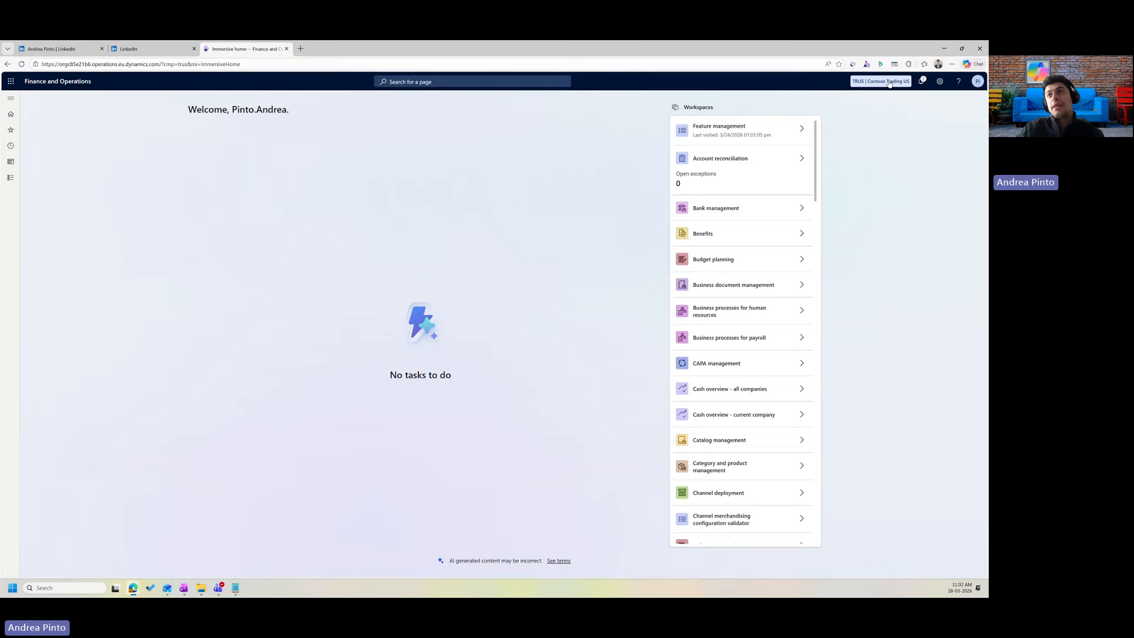
Review the system notifications, settings and help menus, and check the product version information.
left_click(922, 82)
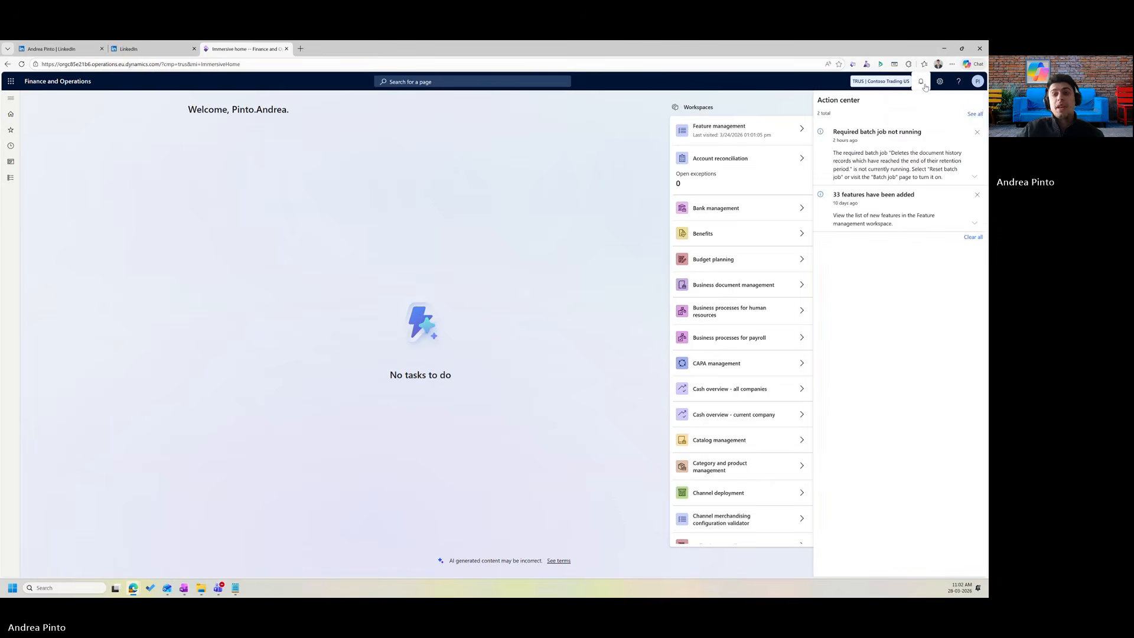
left_click(922, 83)
left_click(936, 83)
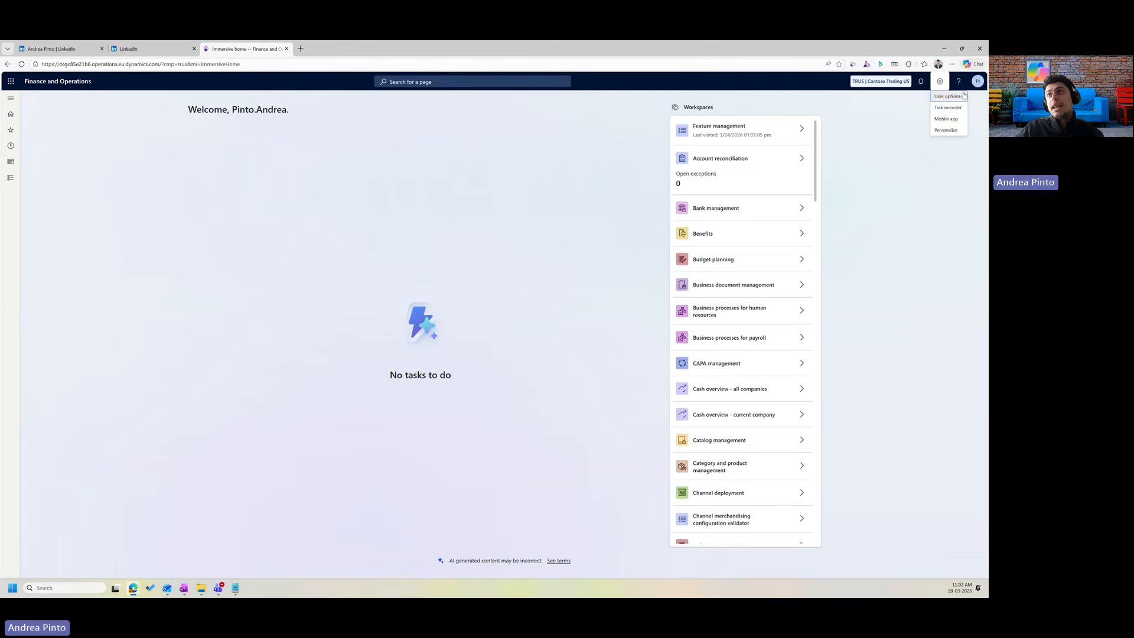
left_click(962, 84)
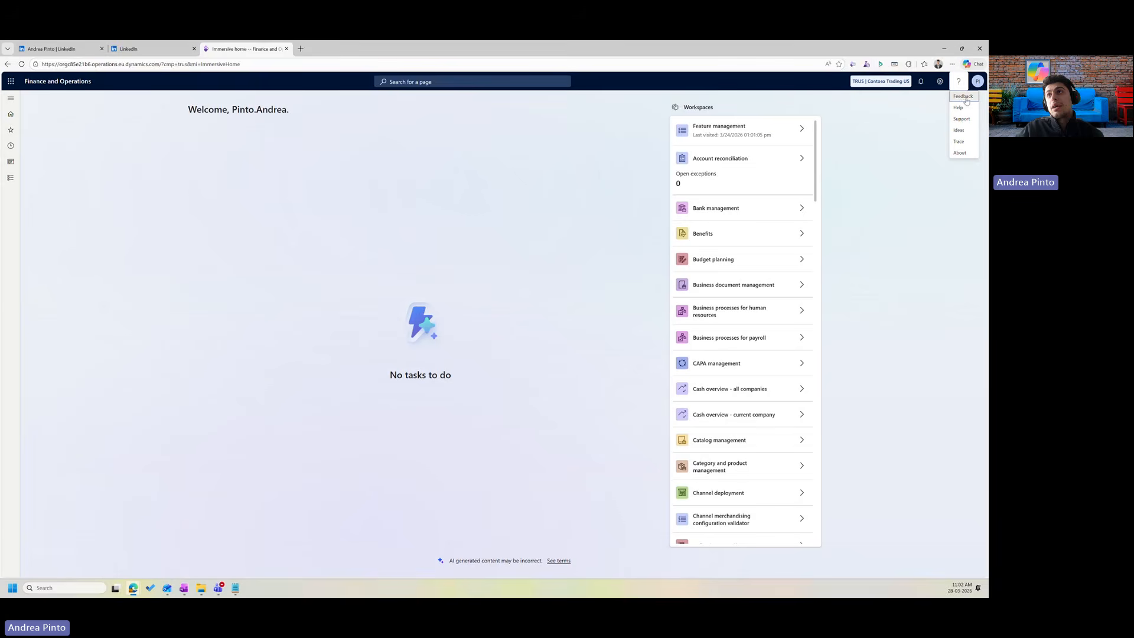
left_click(960, 153)
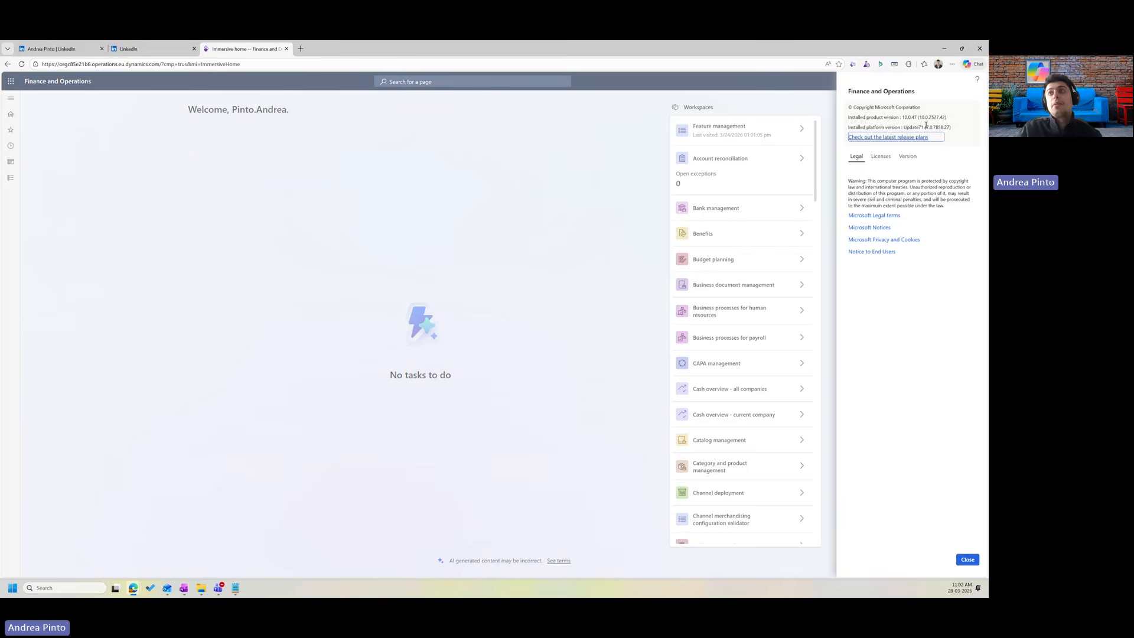
left_click(968, 560)
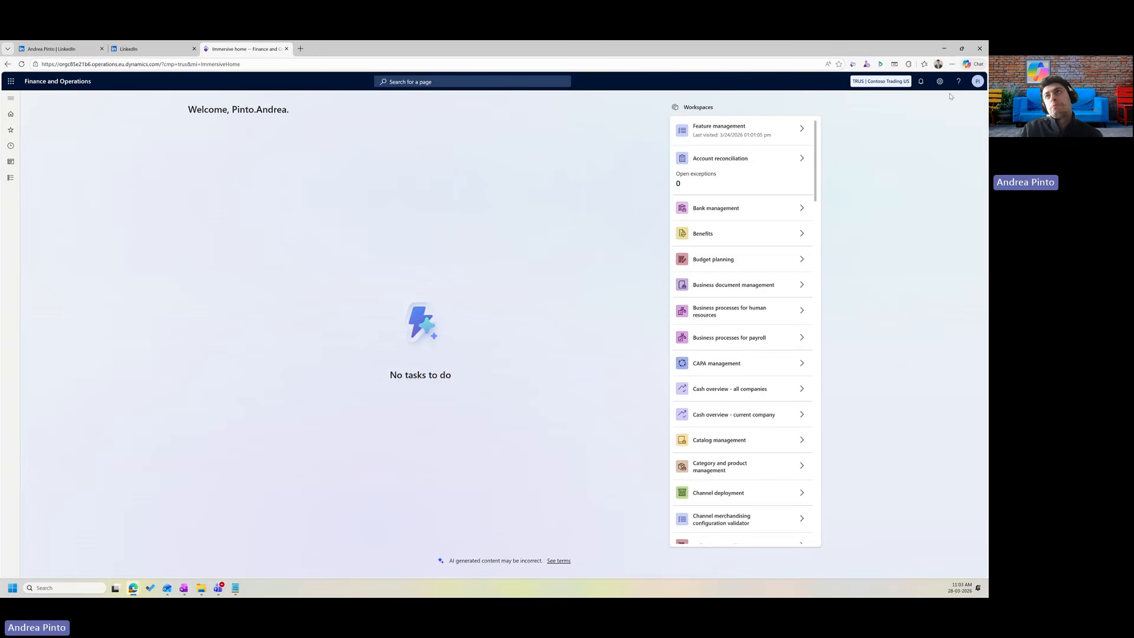
Go to Modules > Organization administration > Legal entities.
left_click(11, 177)
scroll(45, 300, "down", 5)
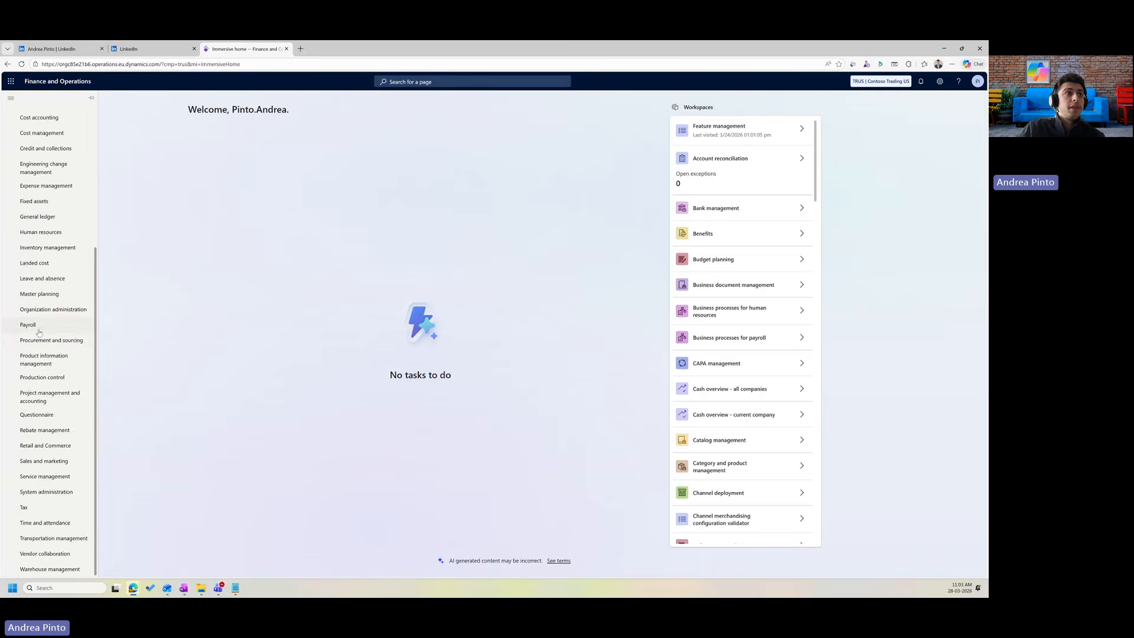
scroll(45, 300, "up", 5)
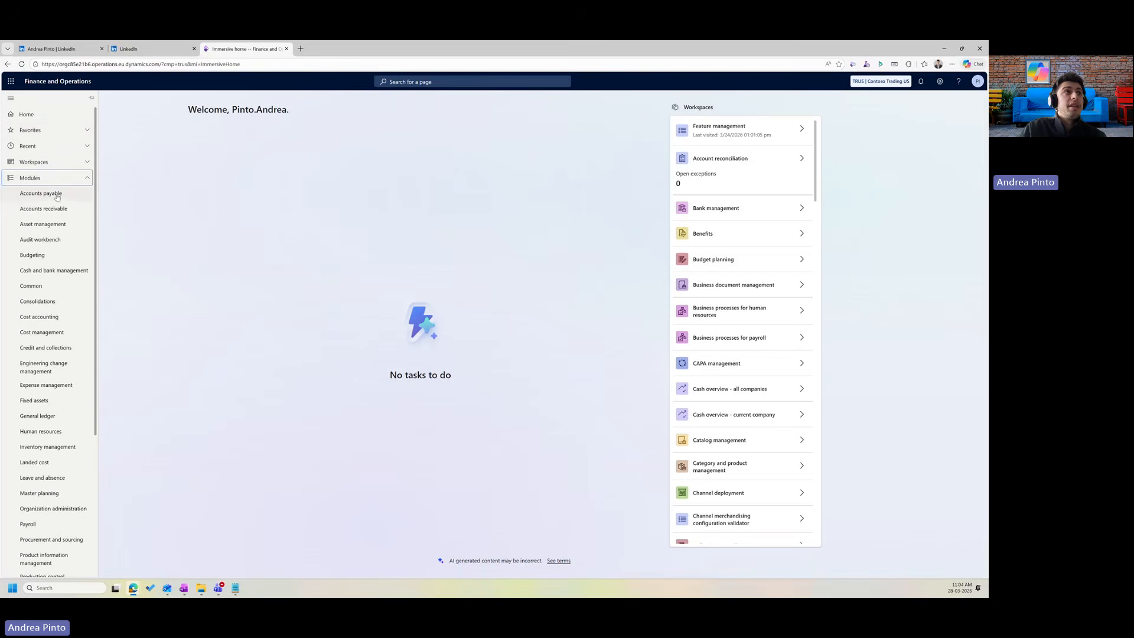
scroll(50, 384, "down", 2)
scroll(48, 437, "down", 2)
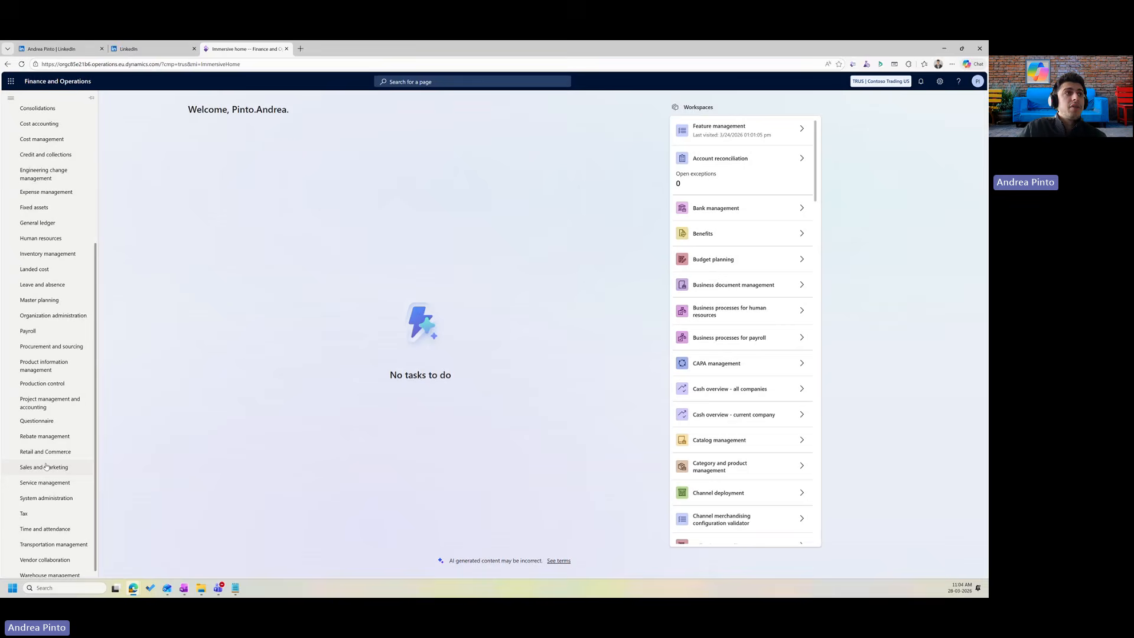
left_click(56, 321)
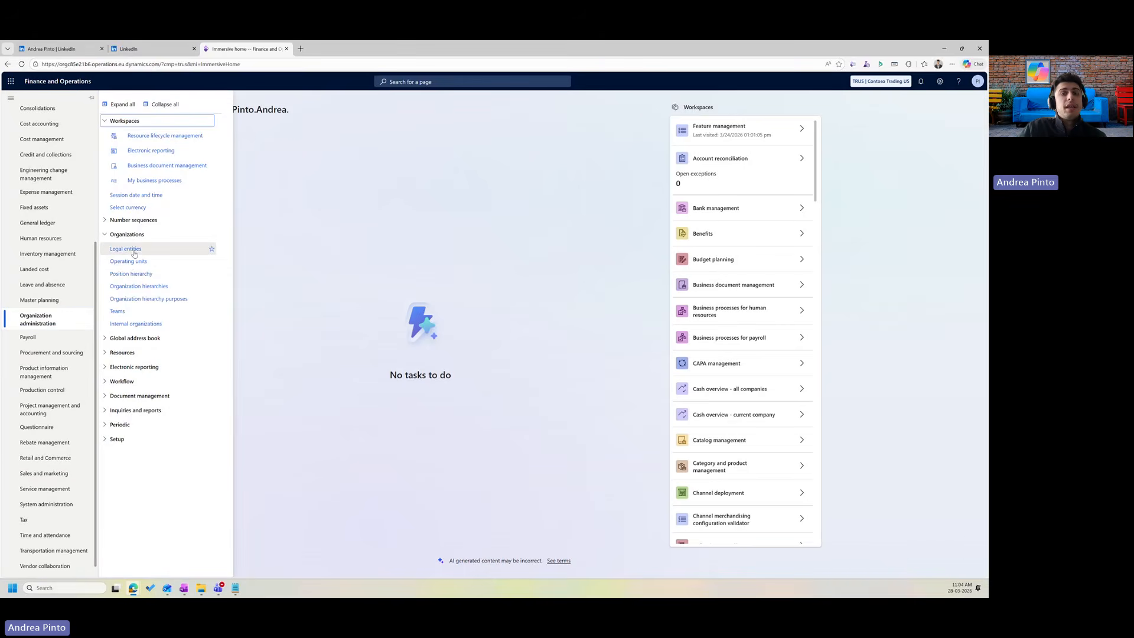
left_click(134, 254)
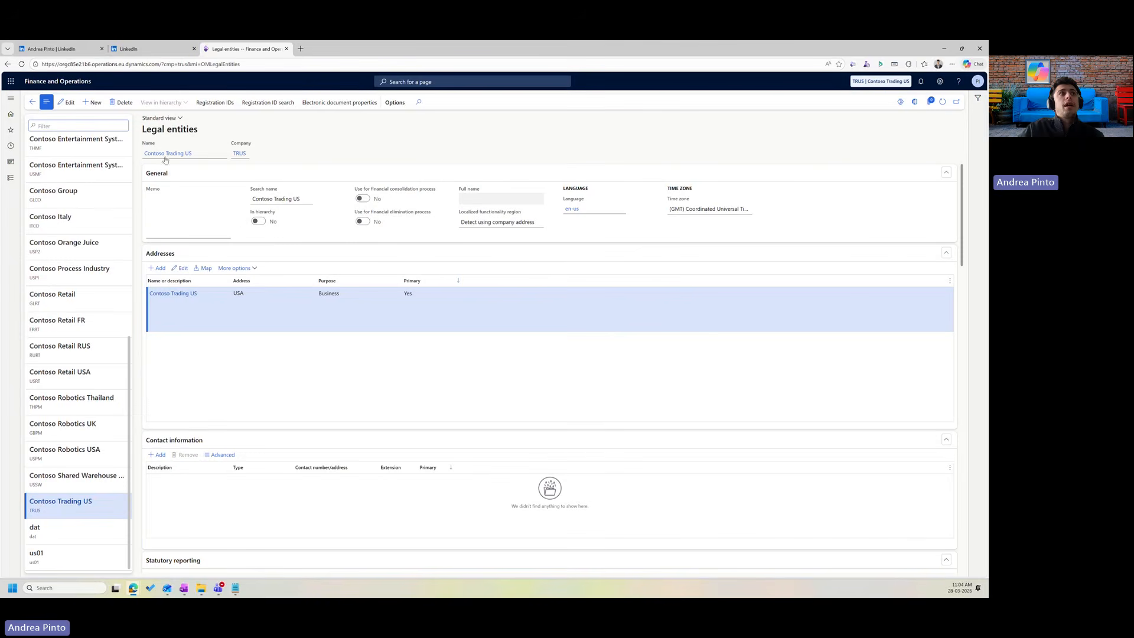
Create legal entity 'Contoso Trading Italy' with company code CTIT and country/region Italy.
left_click(94, 103)
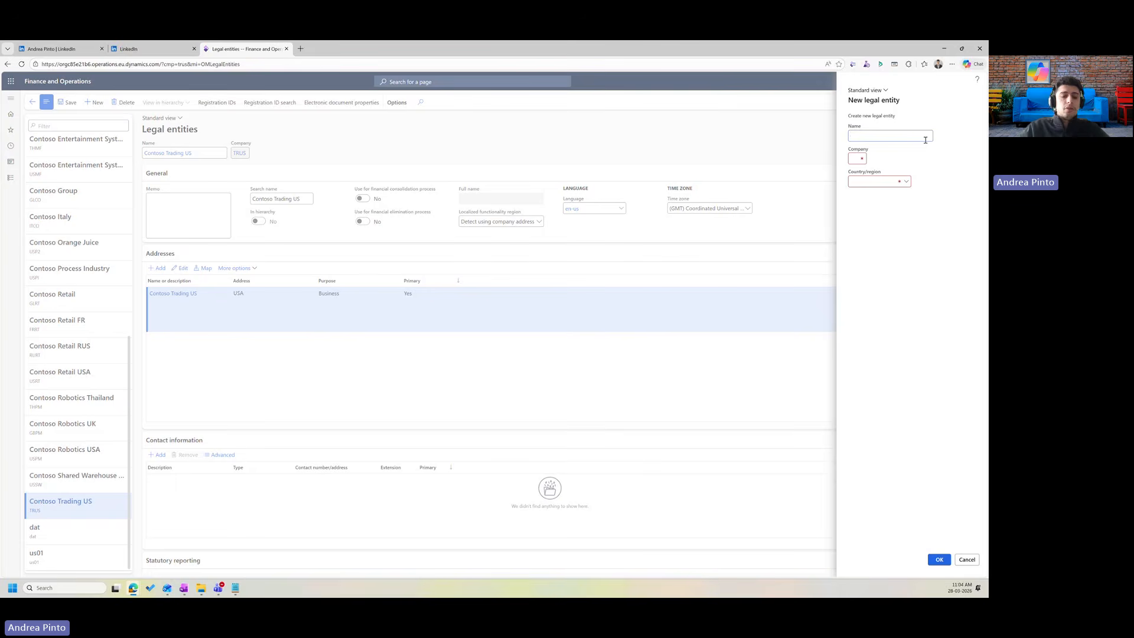
type("Contro t")
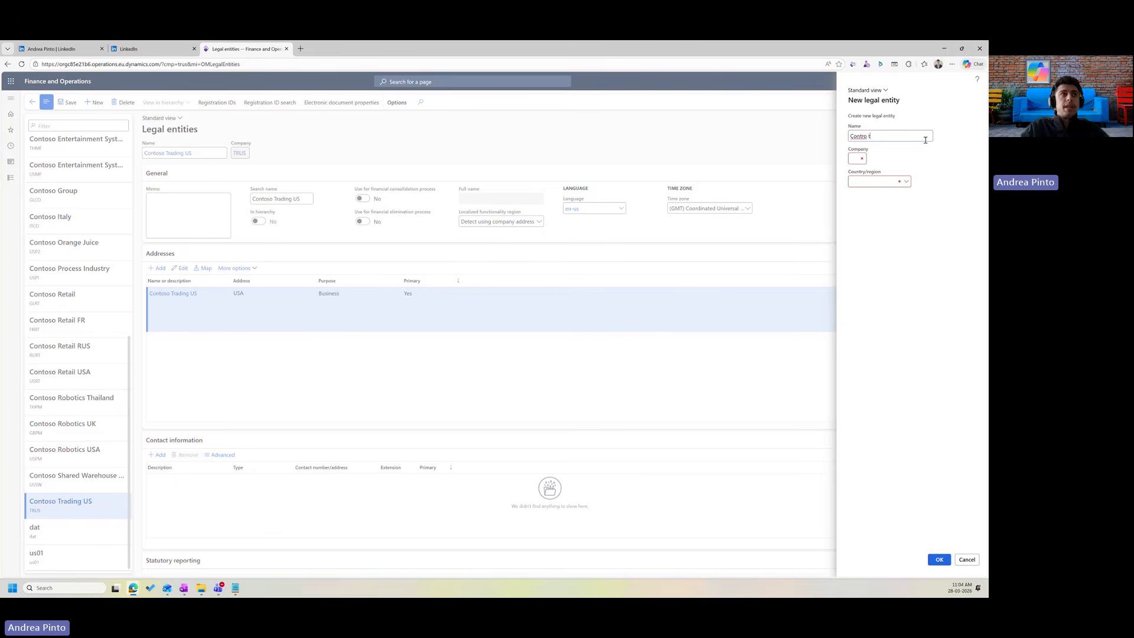
key("BackSpace")
key("BackSpace")
key("BackSpace")
key("BackSpace")
type("os")
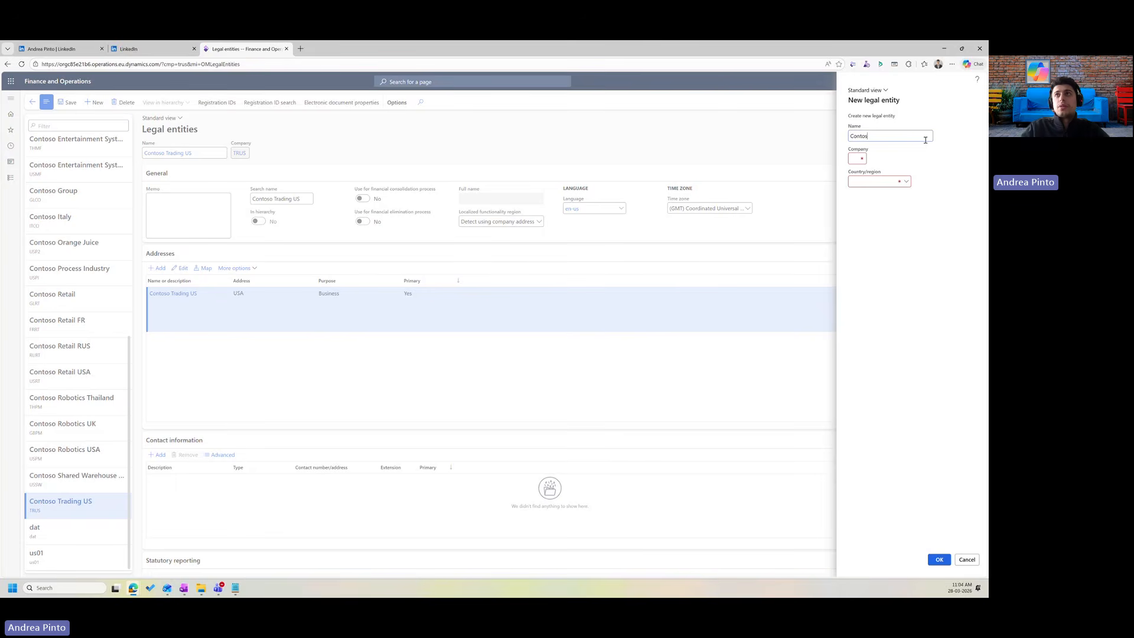
type("o Trading Italy")
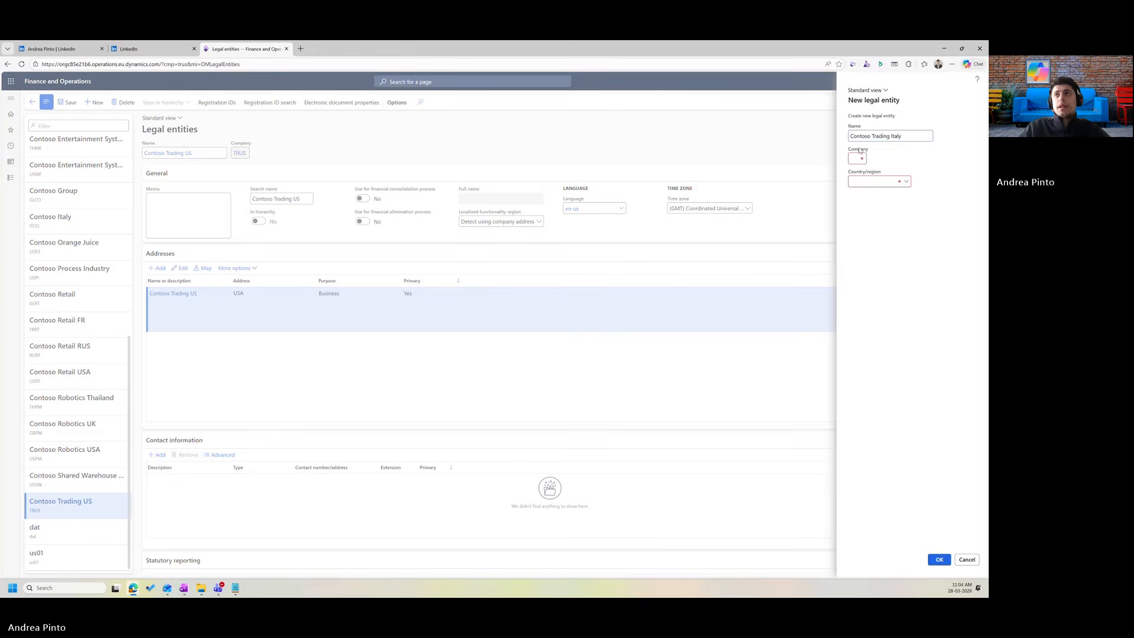
left_click(853, 155)
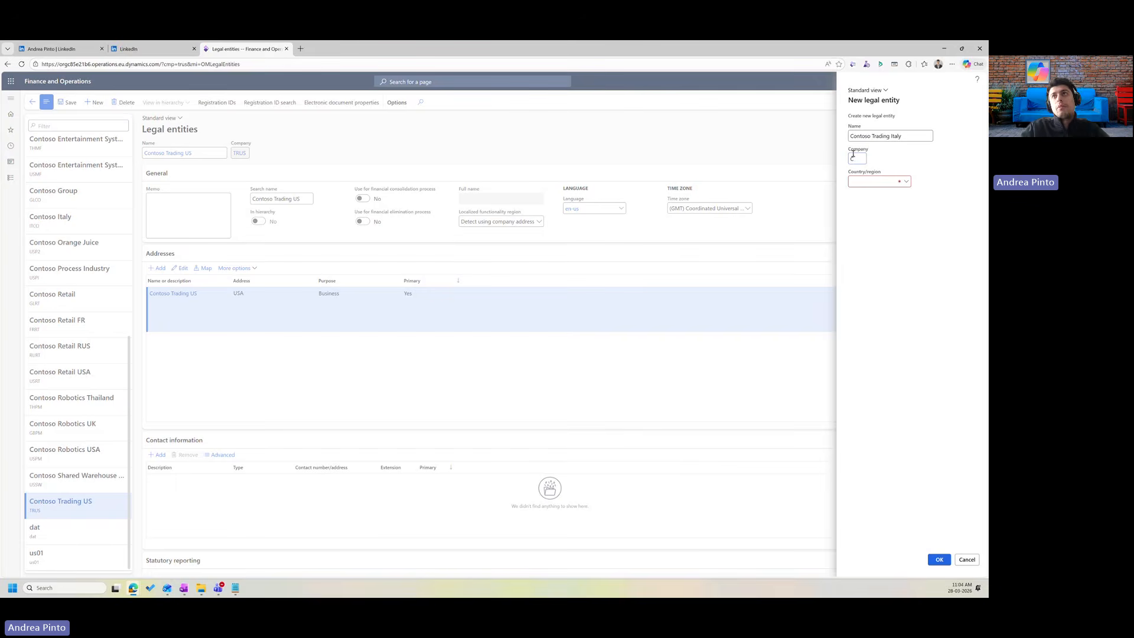
type("CTIT")
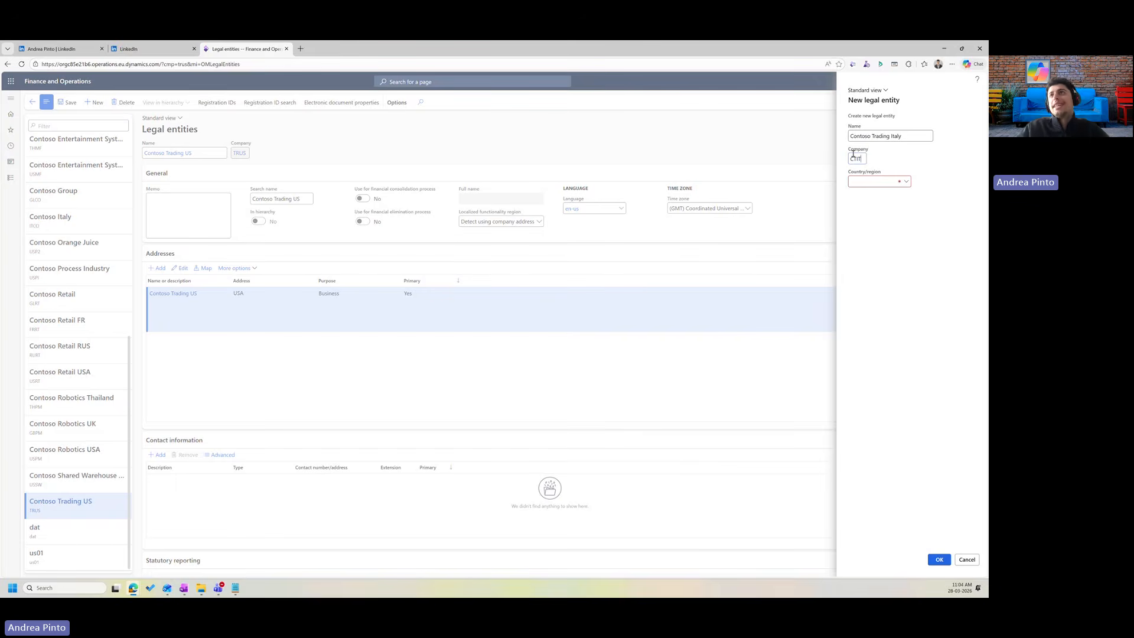
left_click(876, 182)
type("ital")
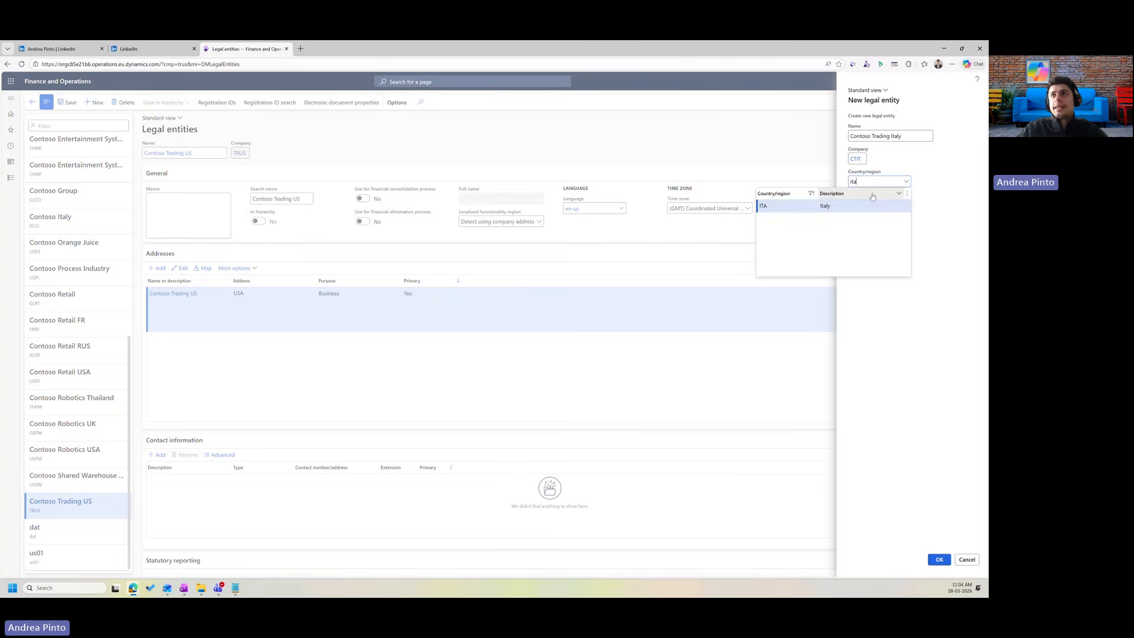
left_click(834, 208)
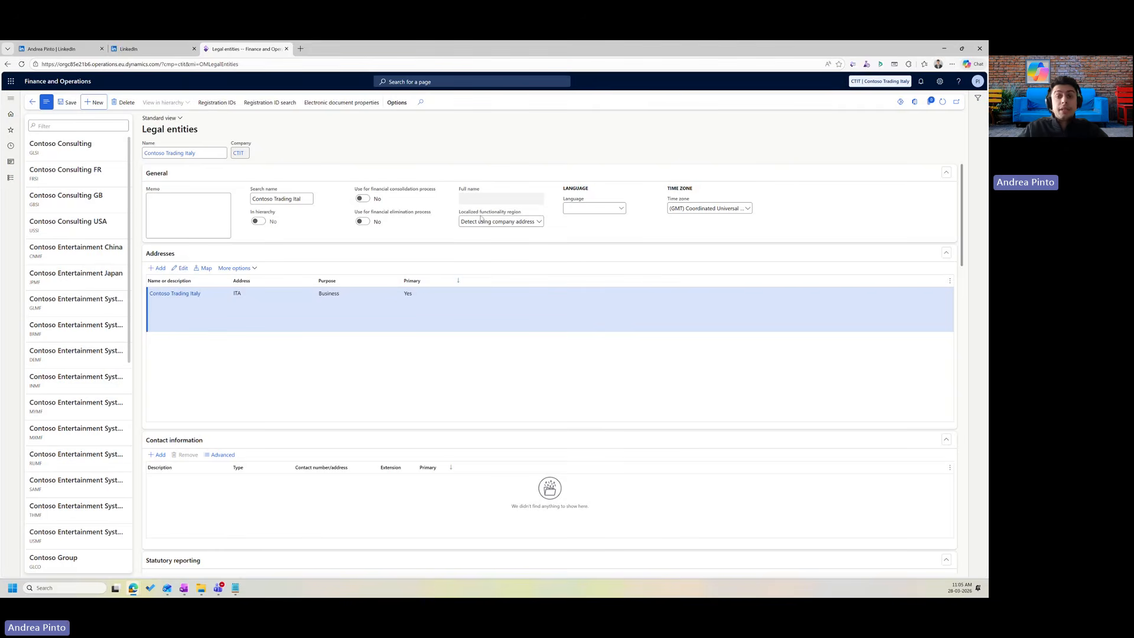
Set the legal entity's language to Italian (it).
left_click(613, 211)
type("it")
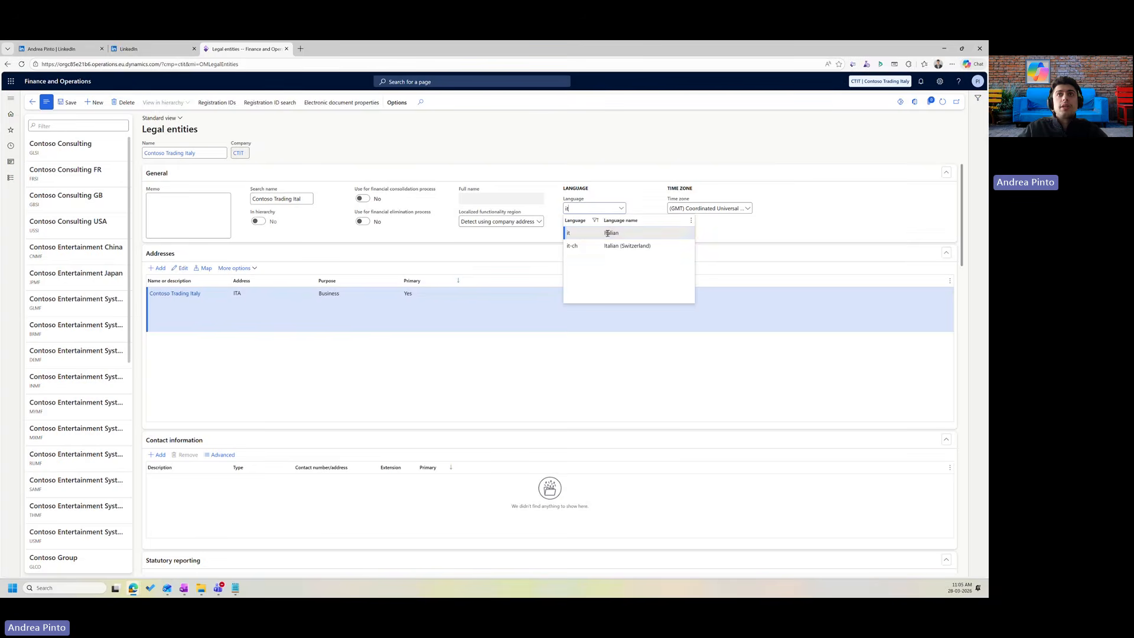
left_click(610, 233)
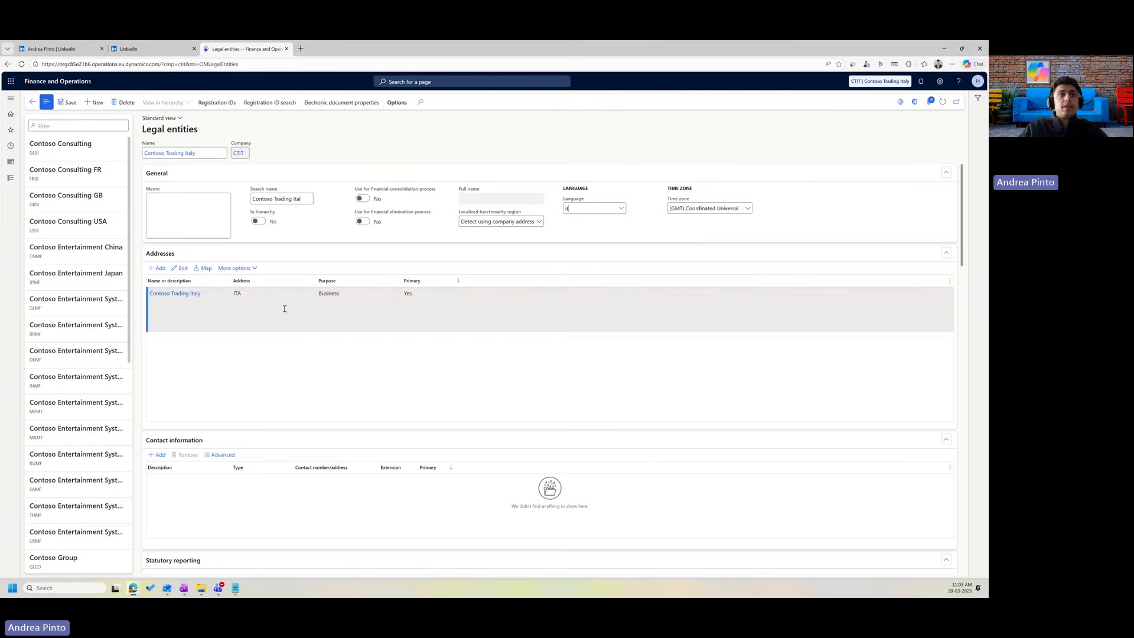
left_click(234, 299)
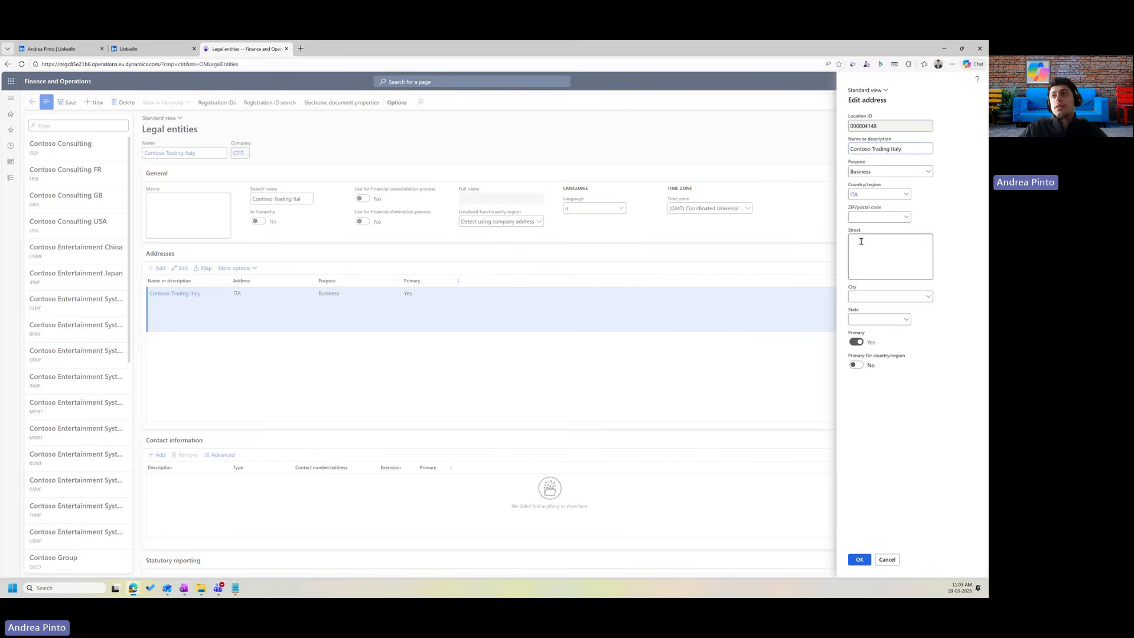
left_click(861, 241)
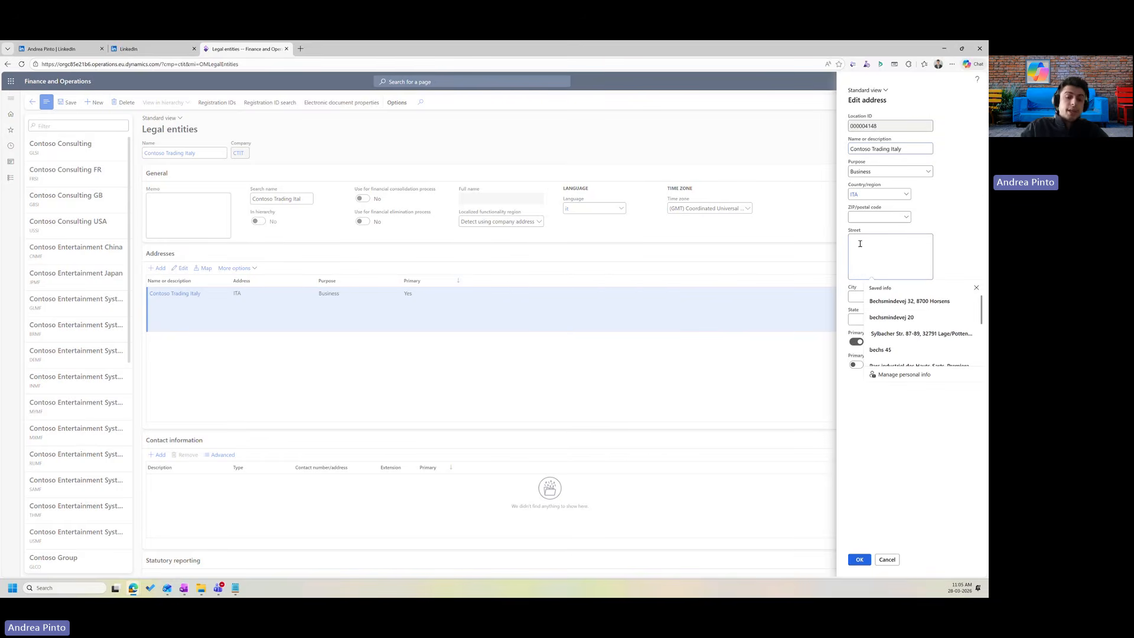
type("V")
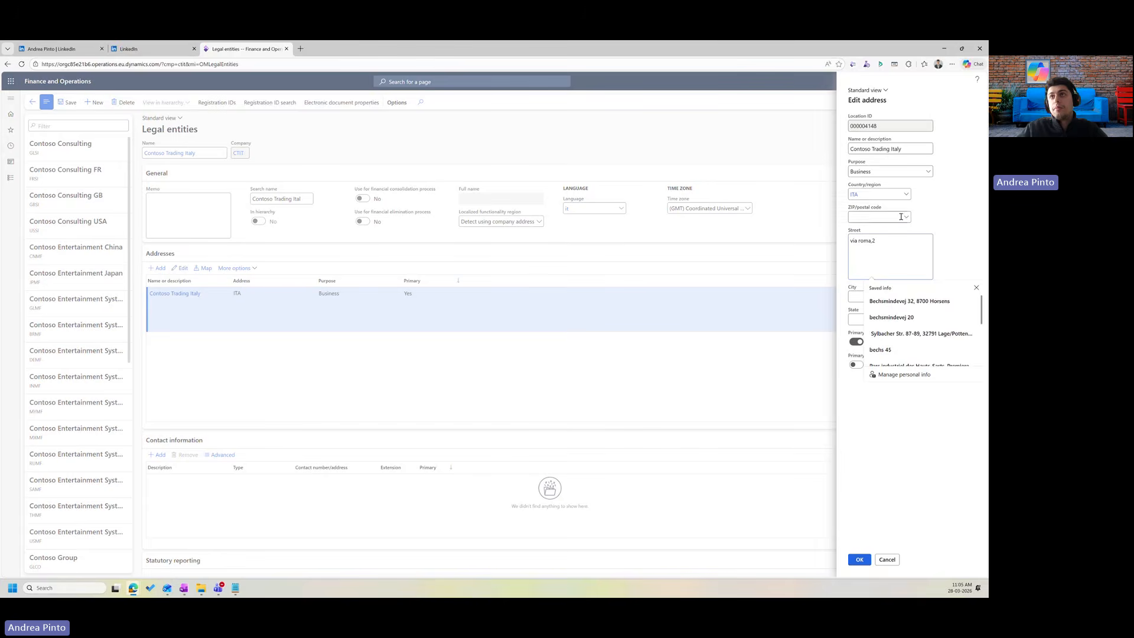
left_click(882, 216)
type("72014")
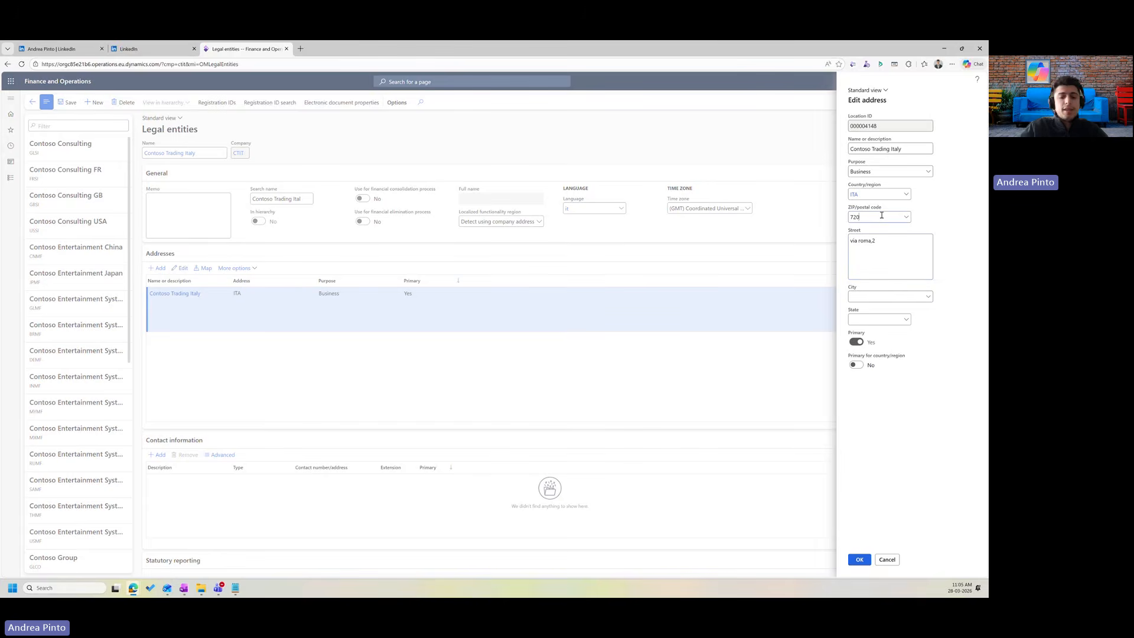
left_click(886, 297)
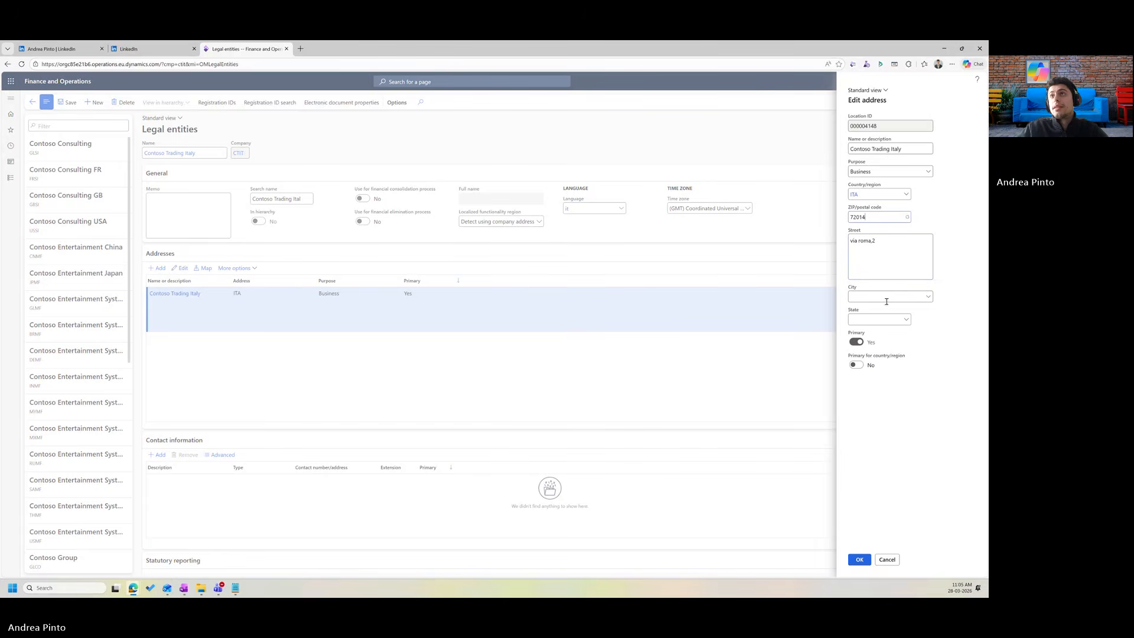
type("Cisternin")
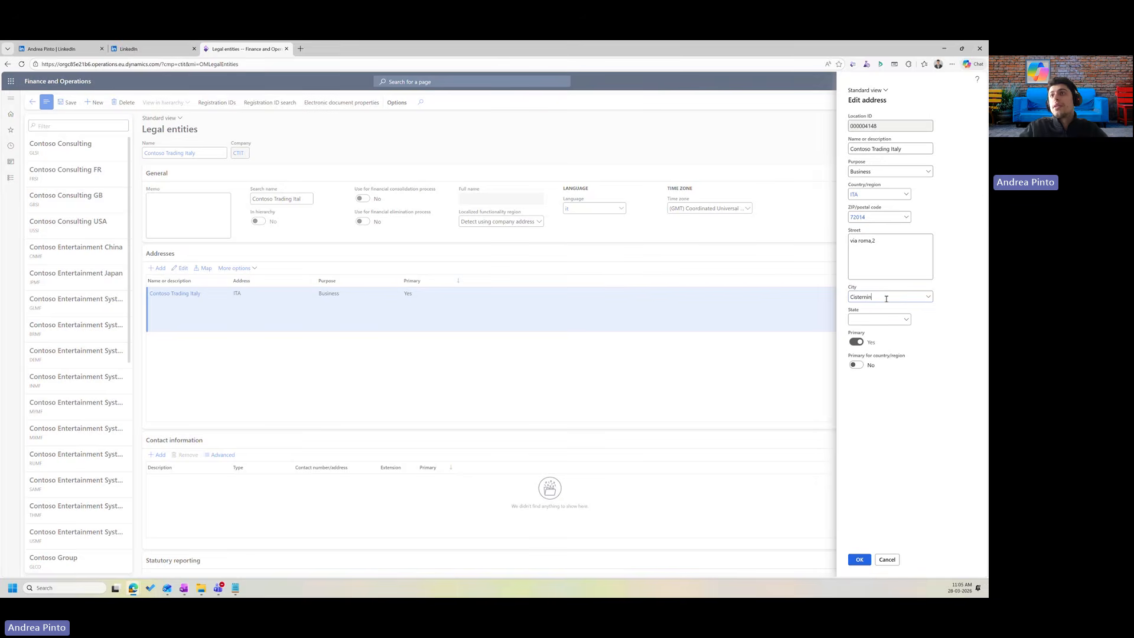
type("o")
left_click(952, 337)
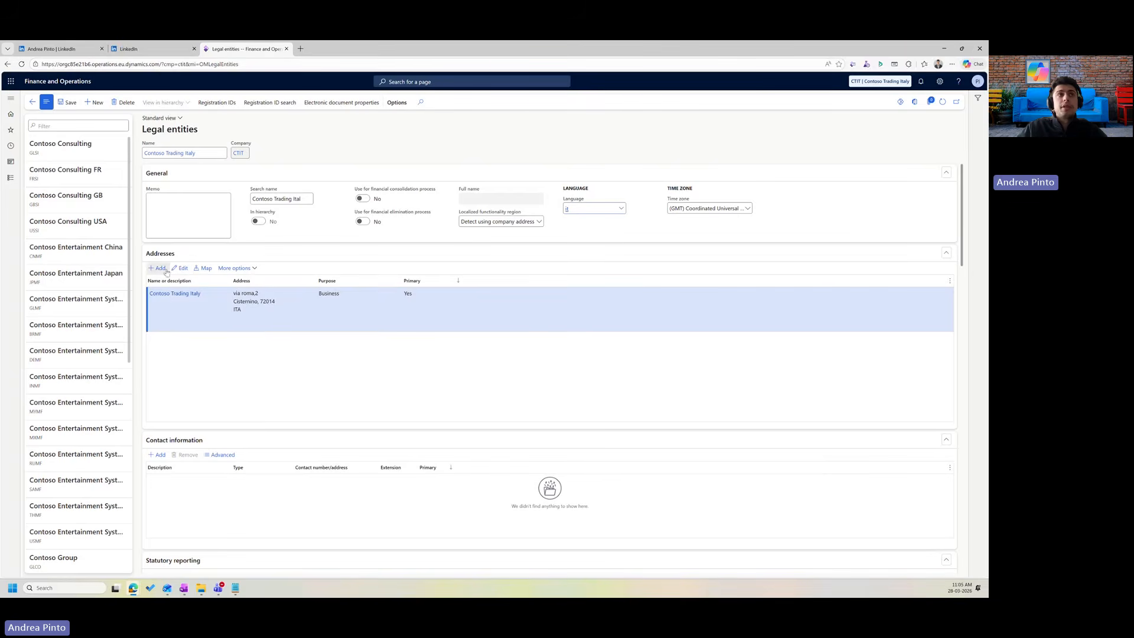
Start a new address with purpose Delivery, named 'Delivery address'.
left_click(165, 270)
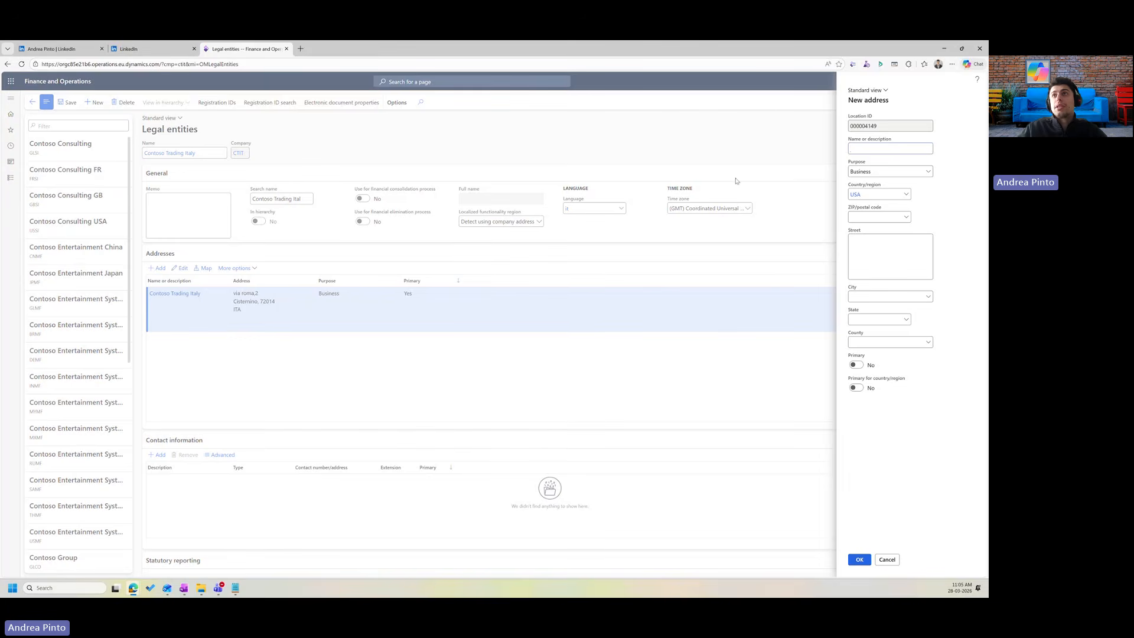
left_click(928, 171)
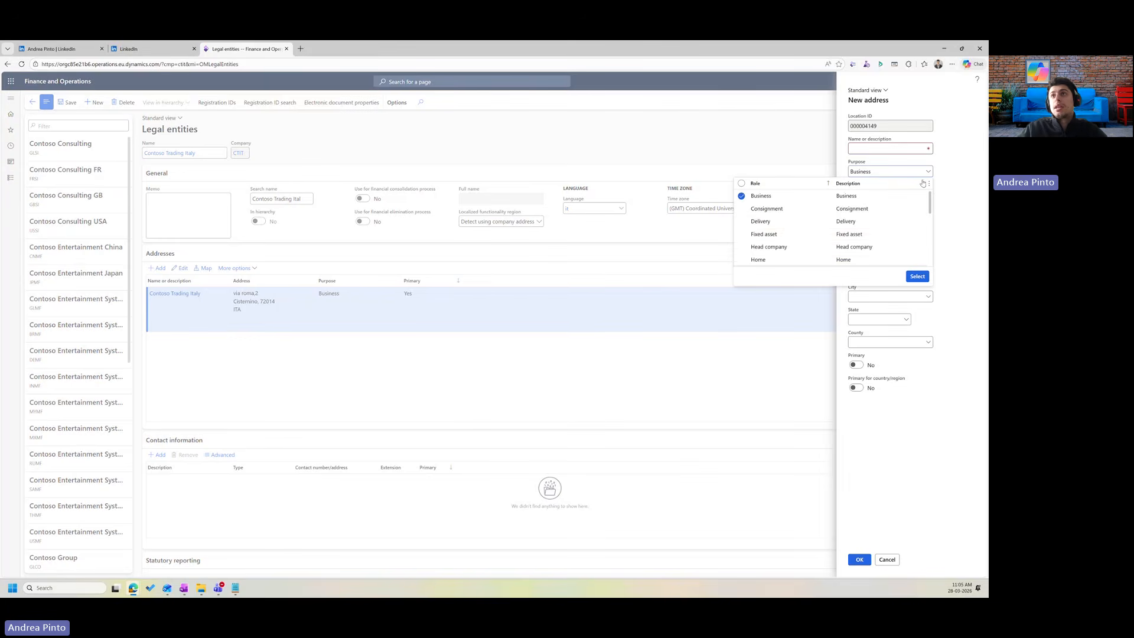
scroll(786, 230, "down", 1)
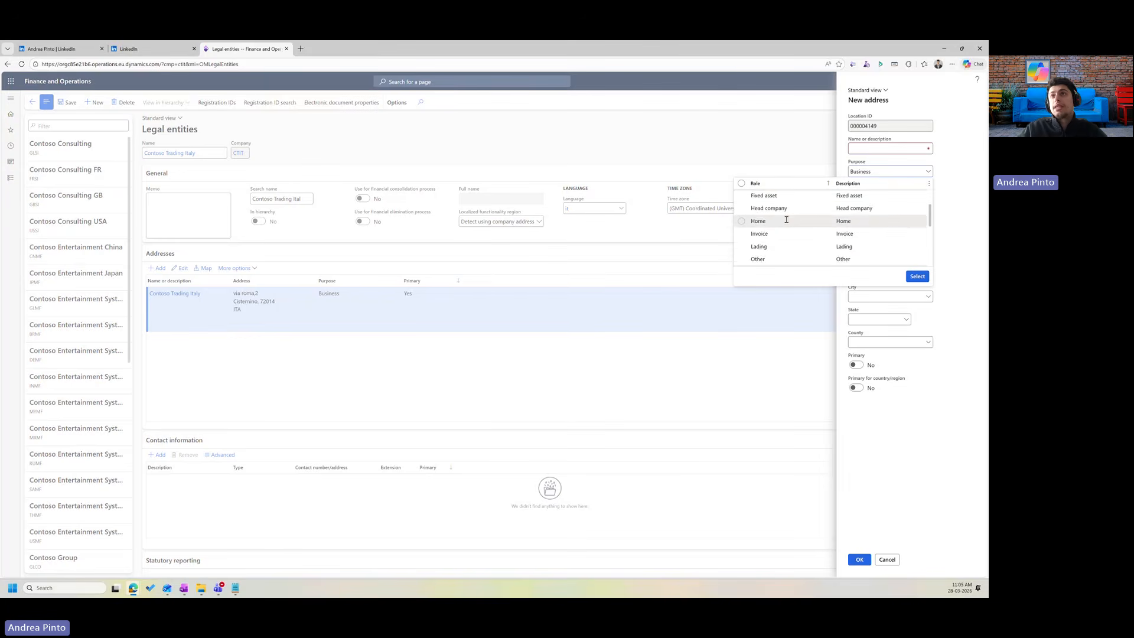
scroll(782, 243, "down", 3)
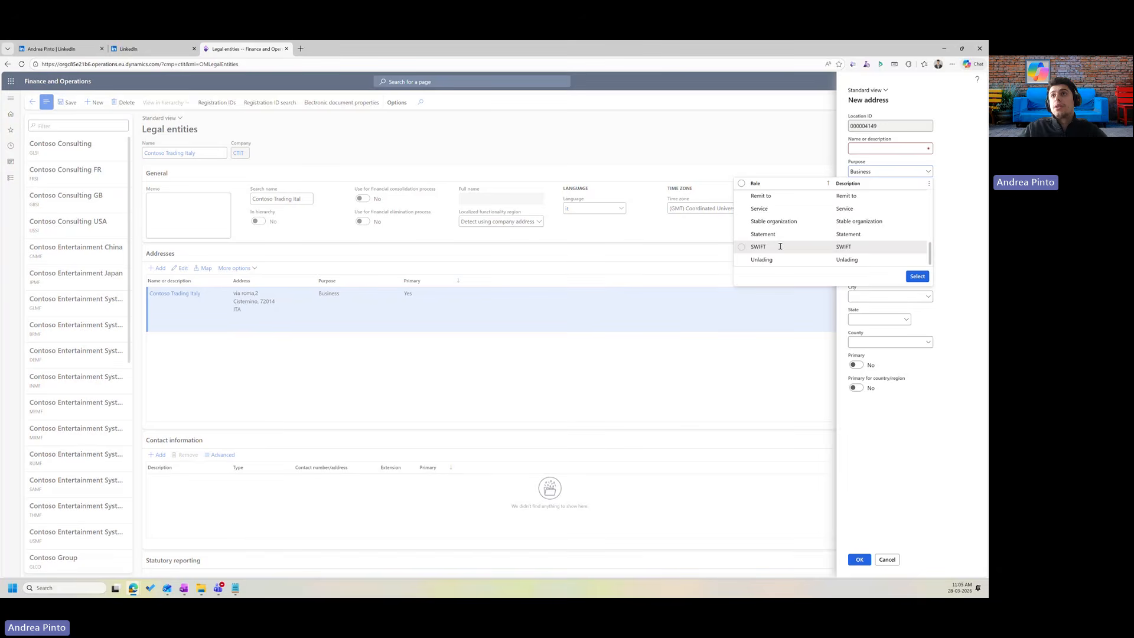
scroll(780, 245, "up", 4)
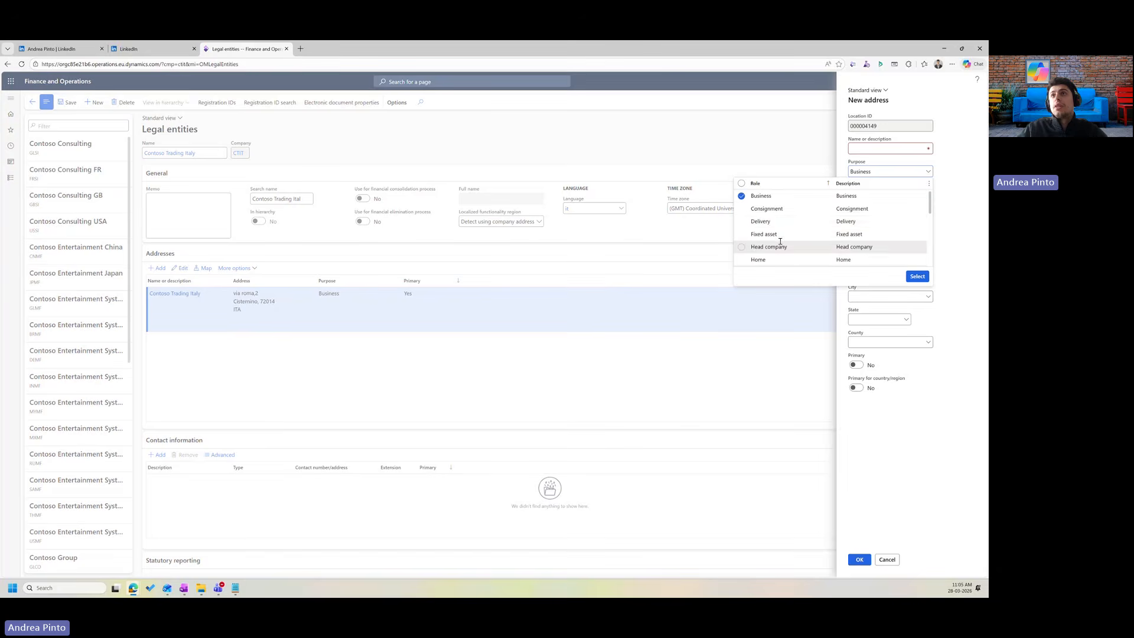
left_click(741, 222)
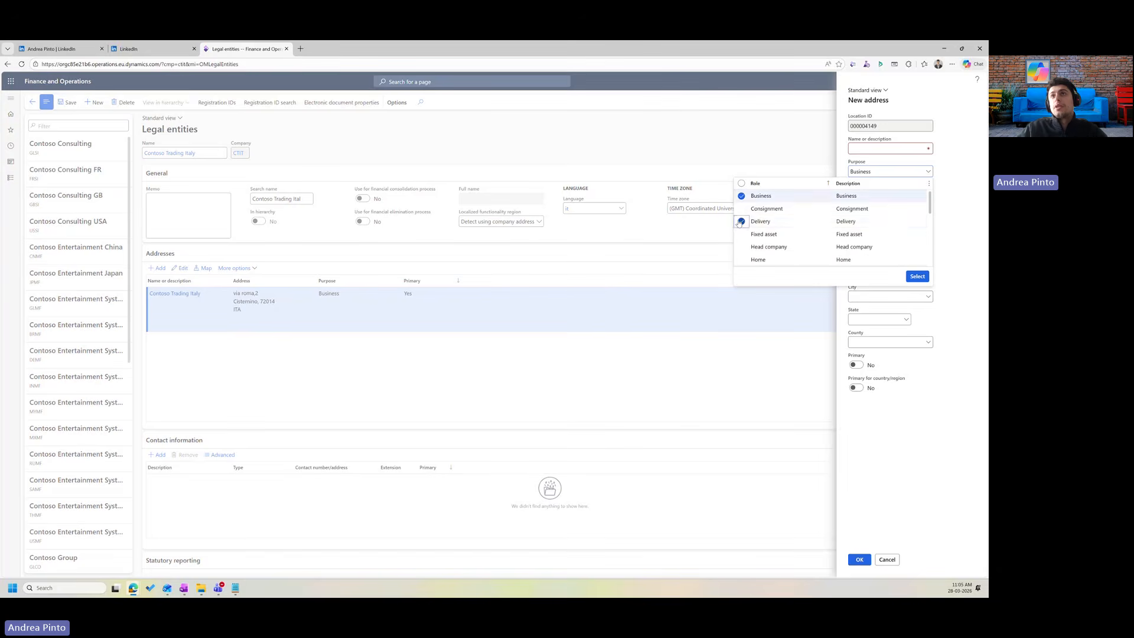
left_click(923, 281)
left_click(884, 149)
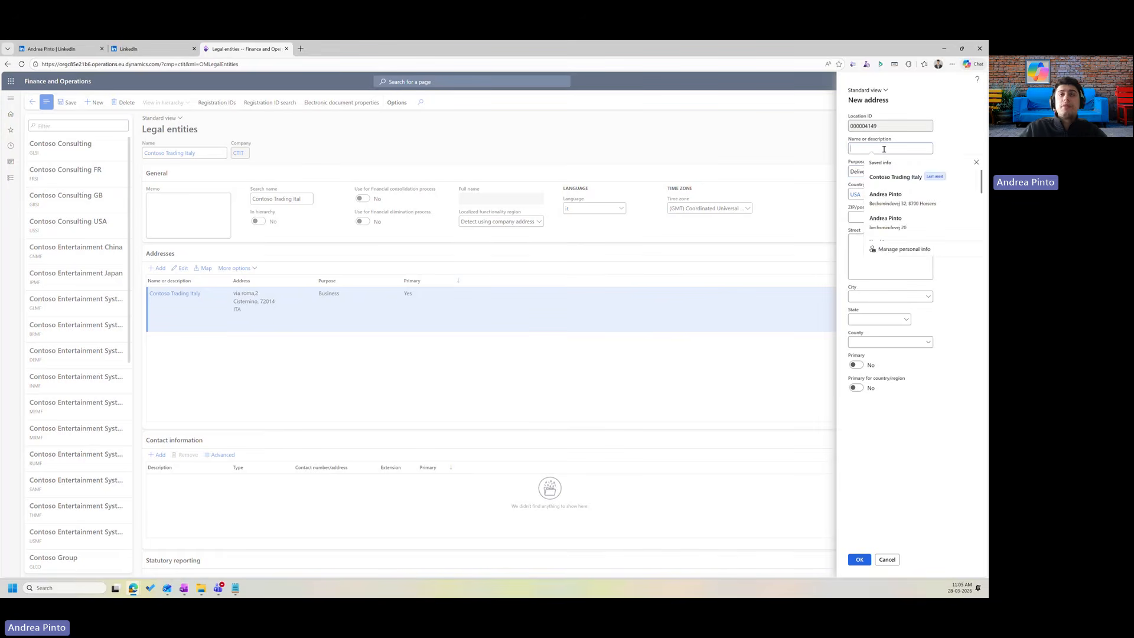
type("Delivery")
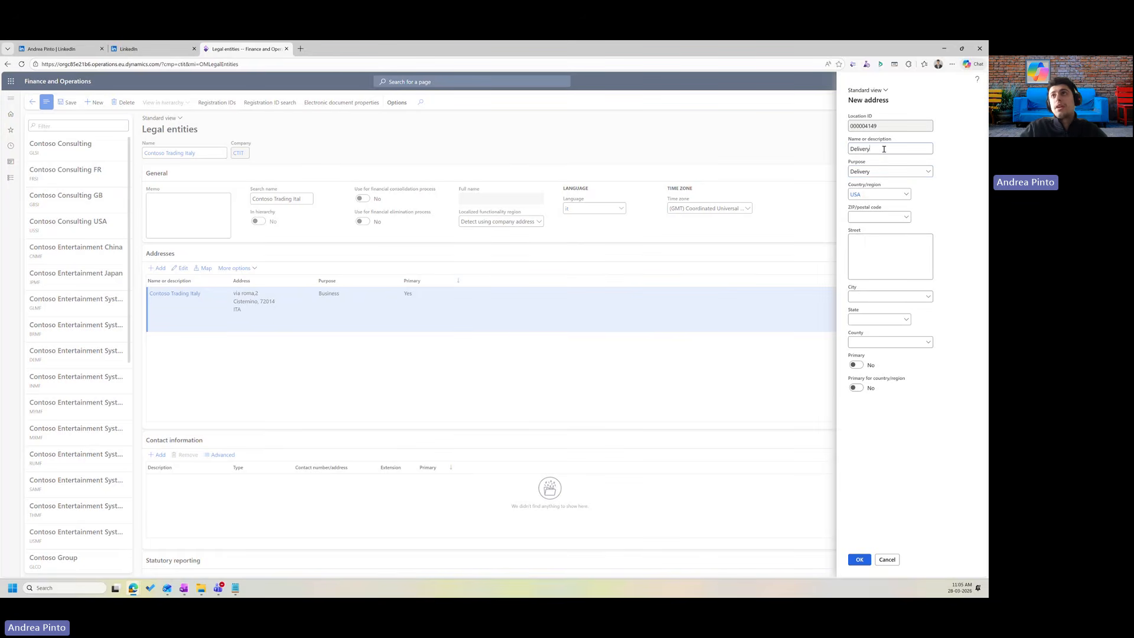
type(" address")
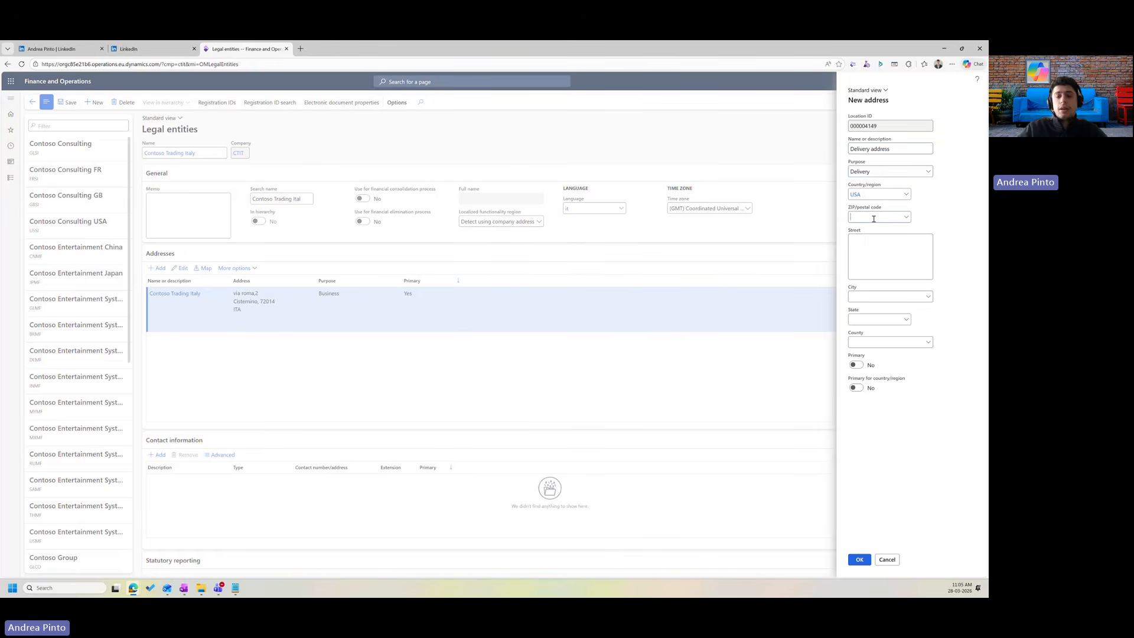
Enter ZIP 72014 and street, then change country/region to Italy, accepting the field reset.
left_click(874, 219)
type("72014")
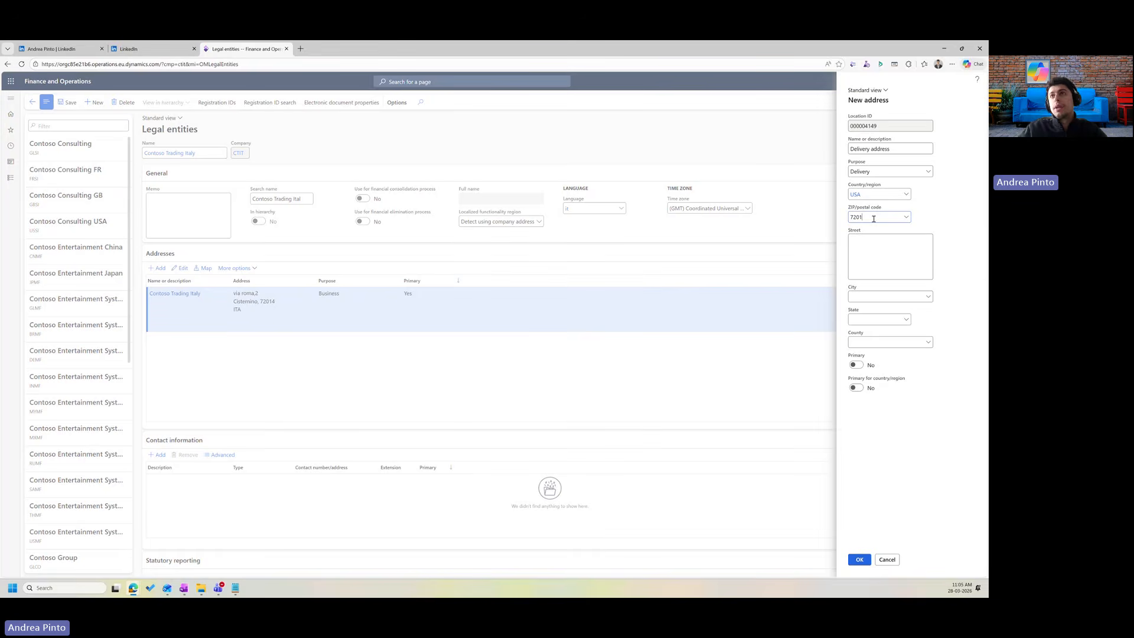
left_click(877, 239)
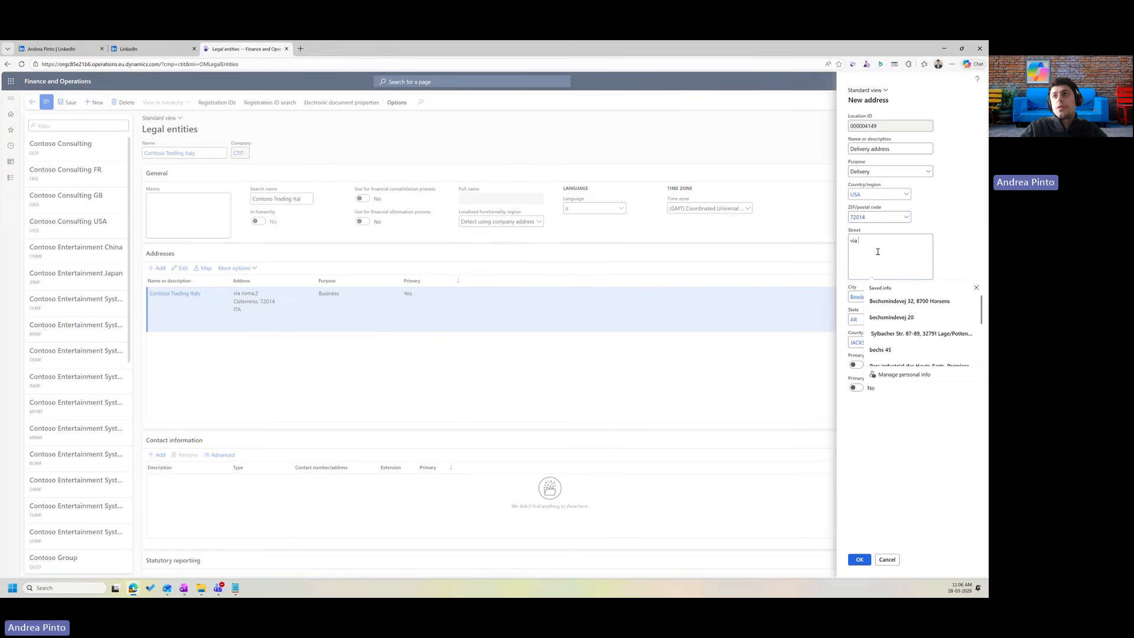
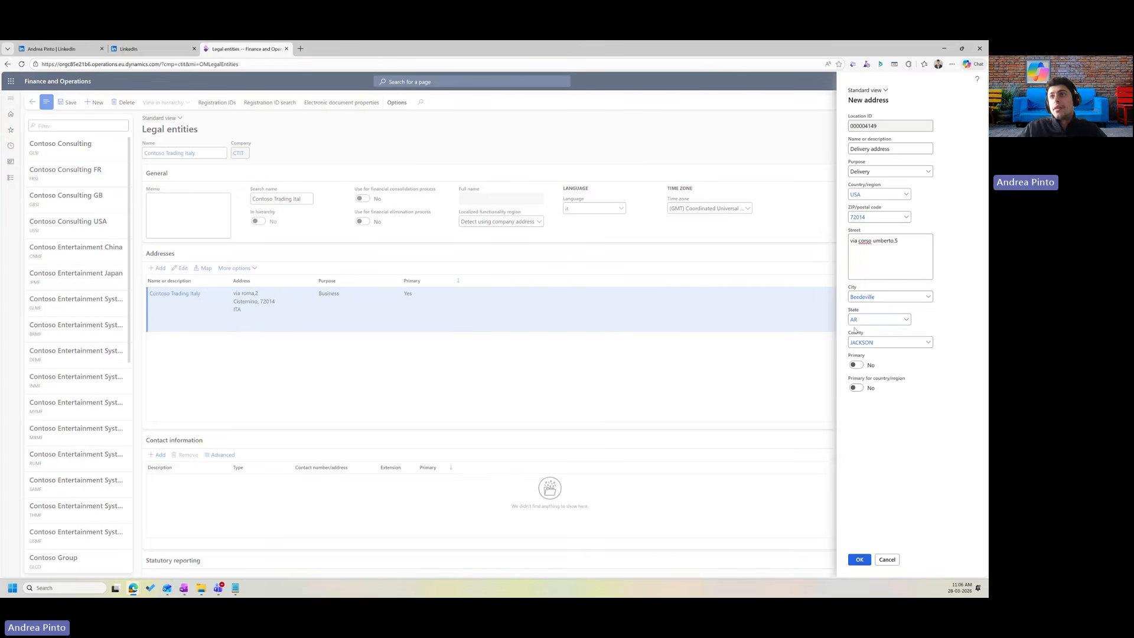
left_click(855, 319)
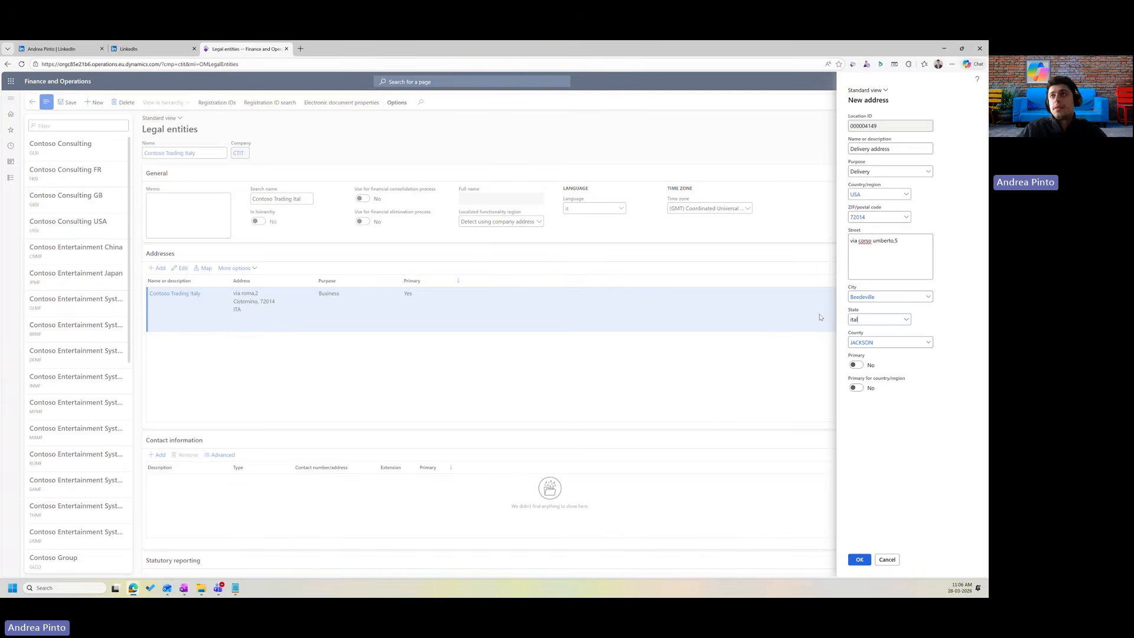
left_click_drag(864, 194, 767, 194)
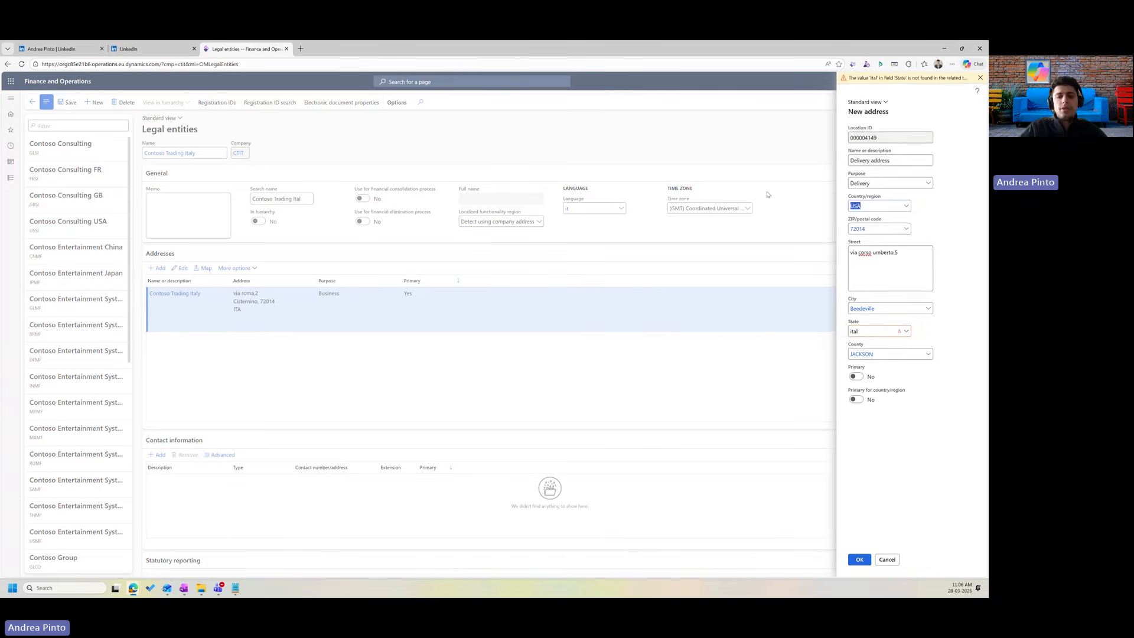
type("ita")
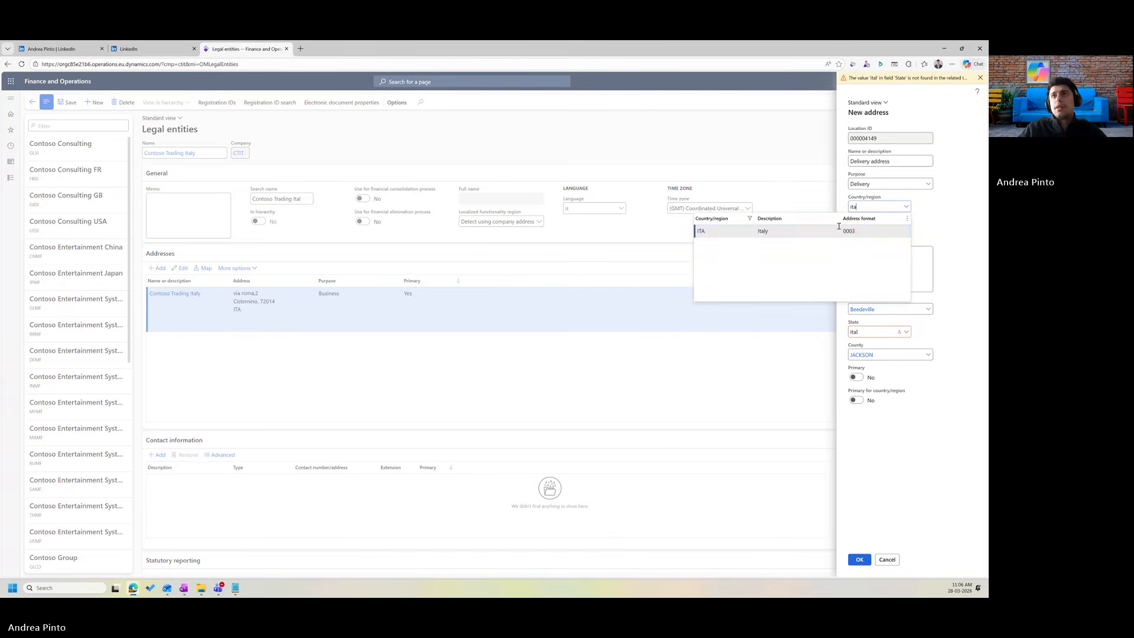
left_click(842, 231)
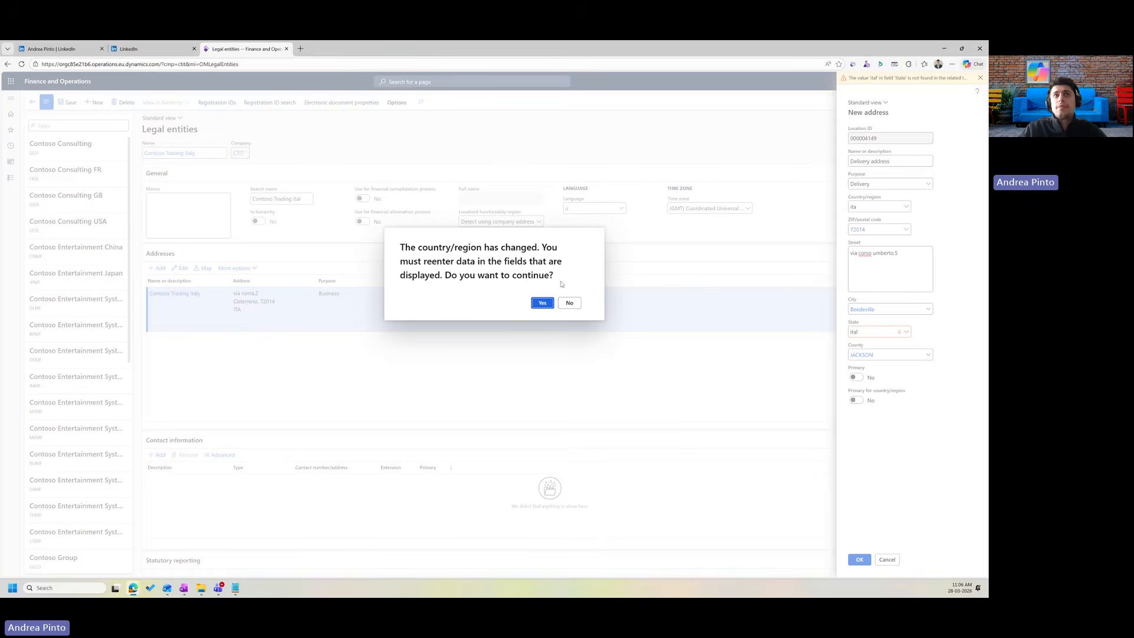
left_click(541, 303)
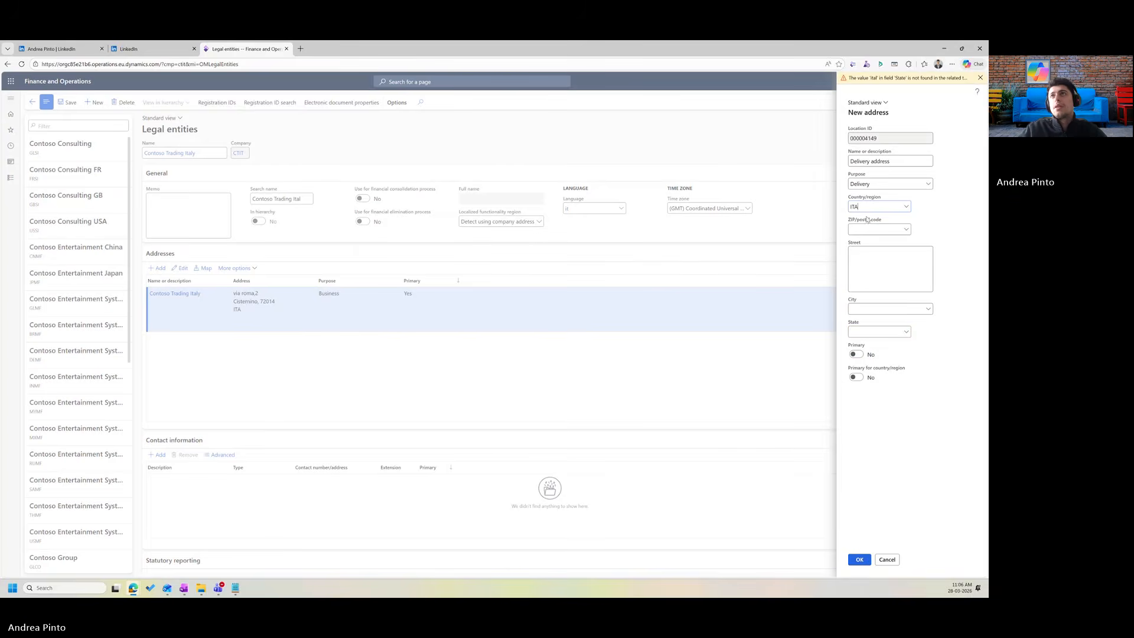
left_click(880, 228)
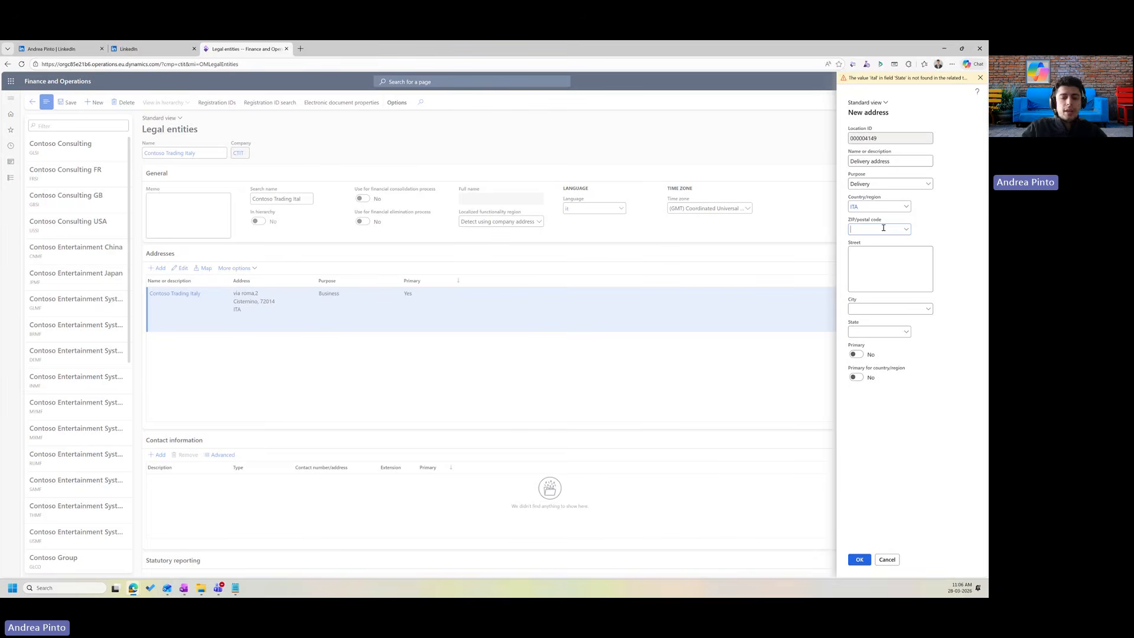
type("72014")
left_click(900, 274)
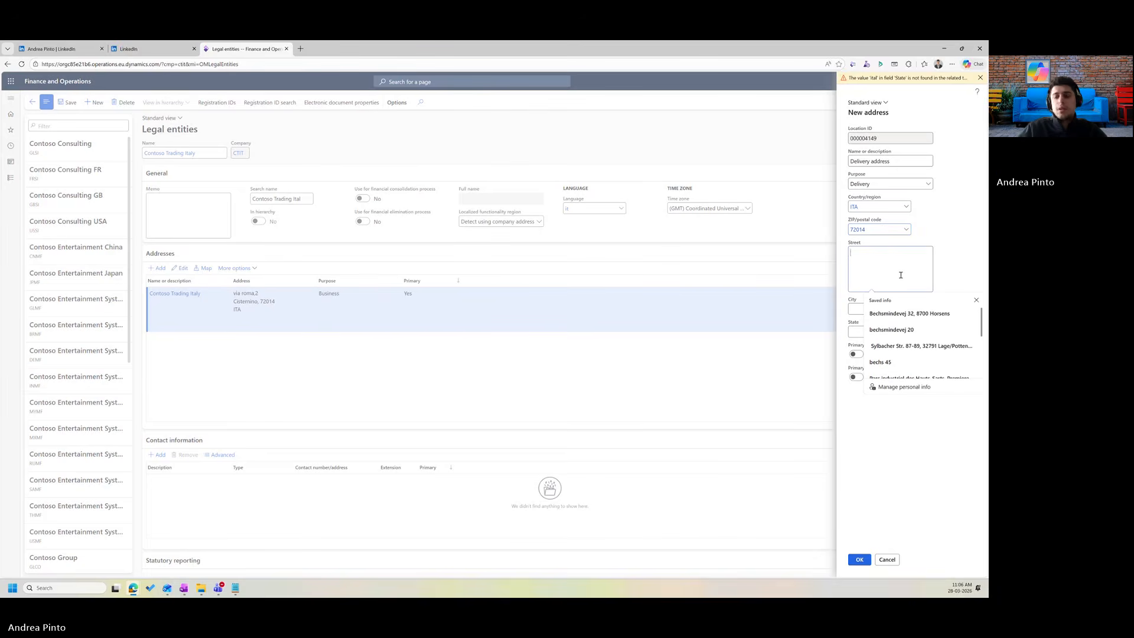
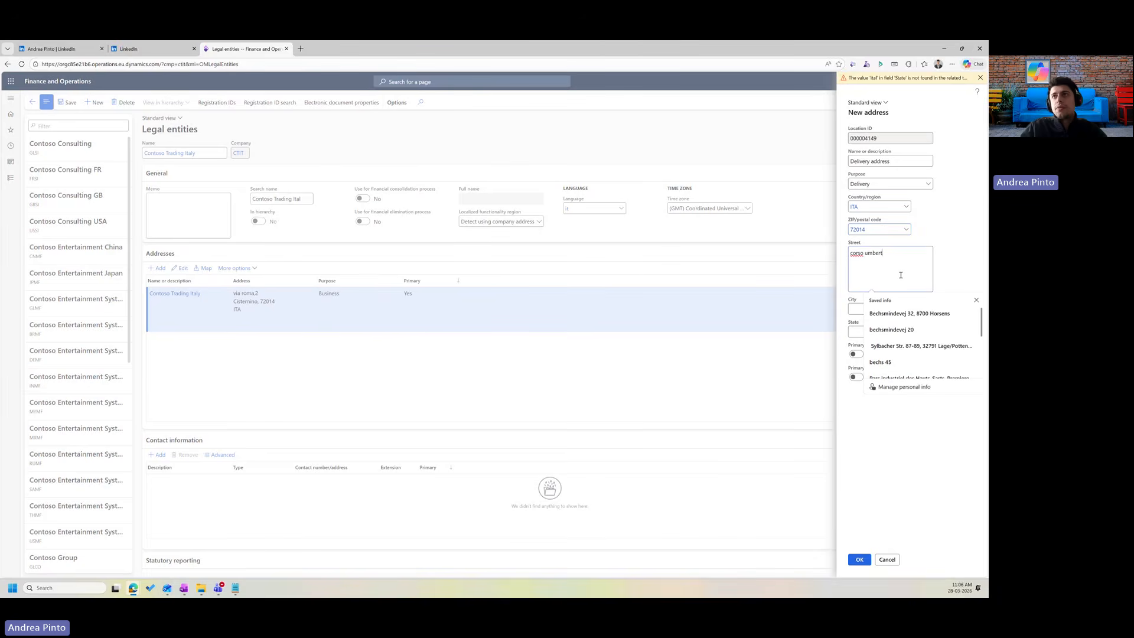
left_click(879, 309)
type("c")
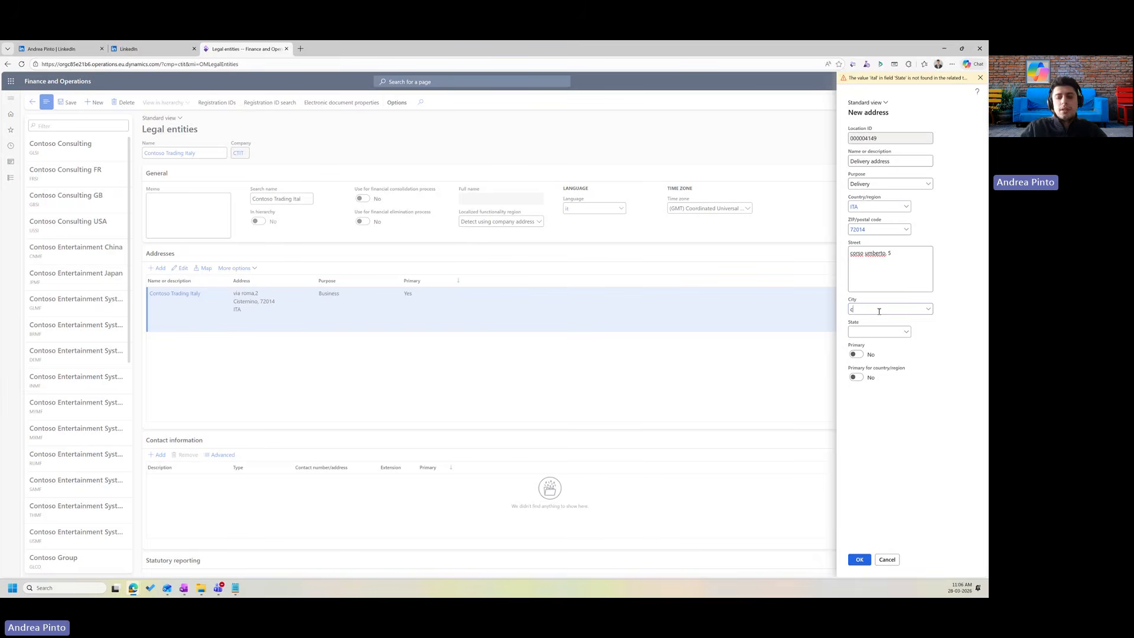
type("isternino")
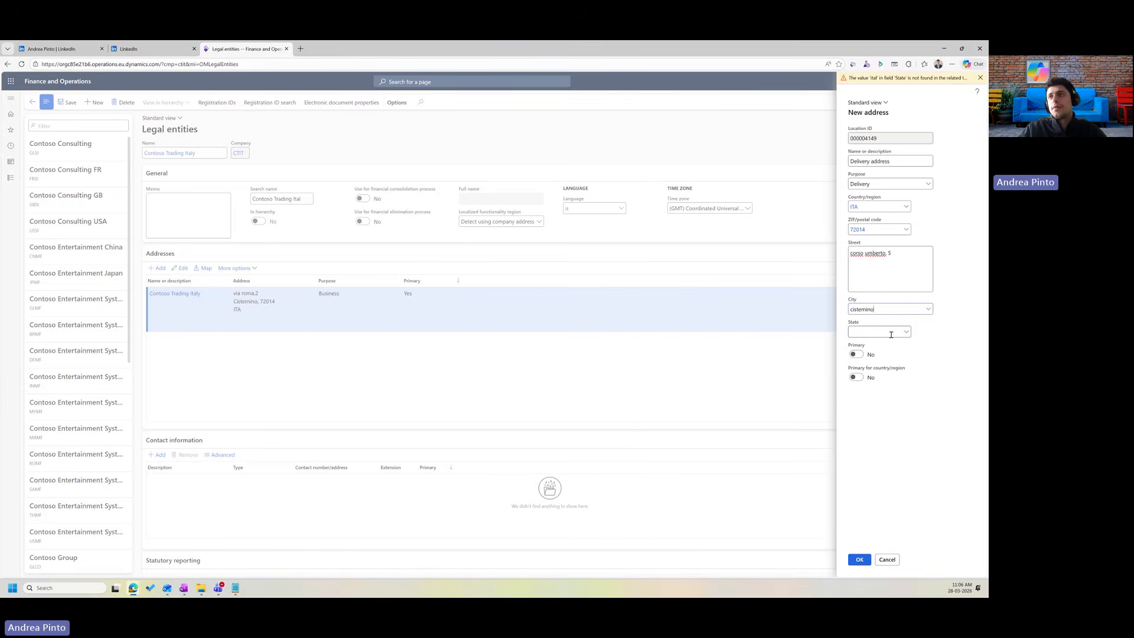
left_click(857, 355)
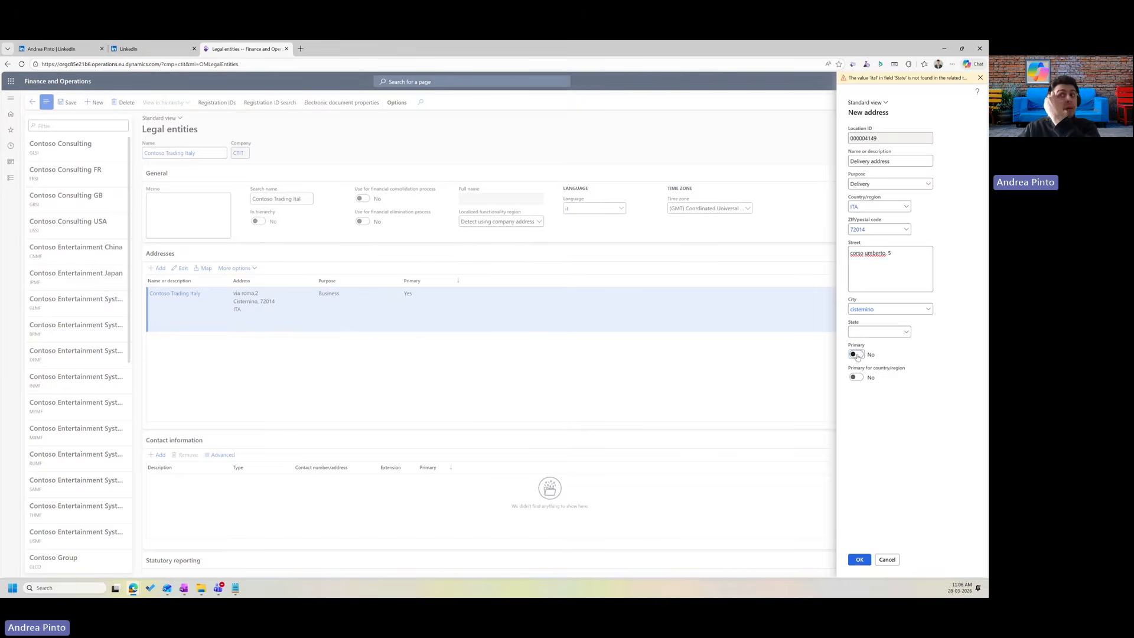
left_click(857, 355)
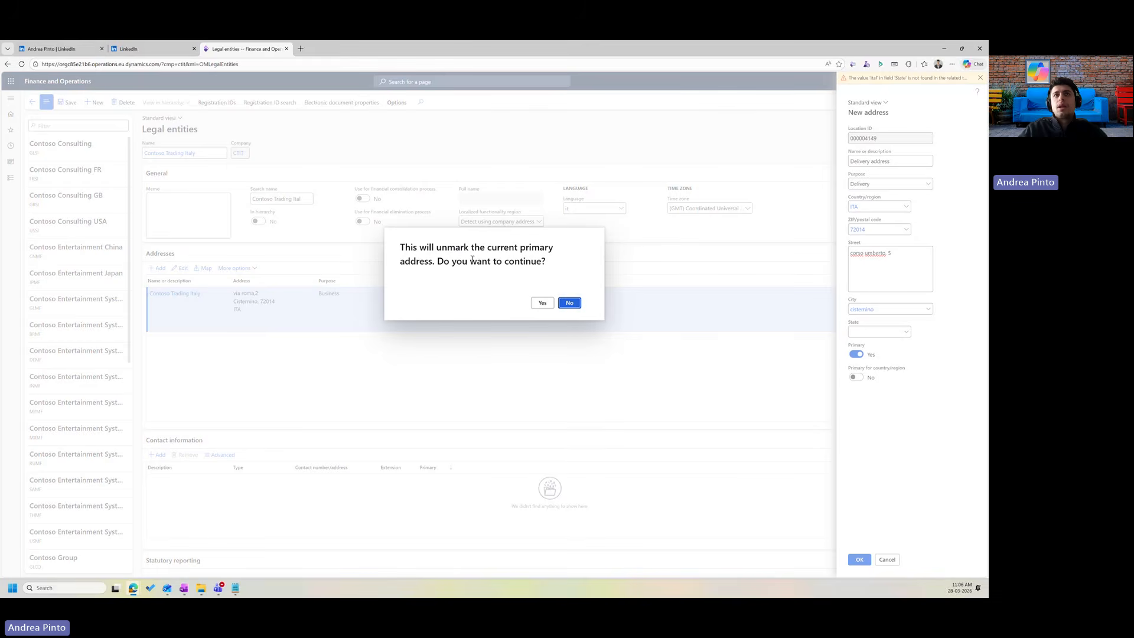
left_click(568, 303)
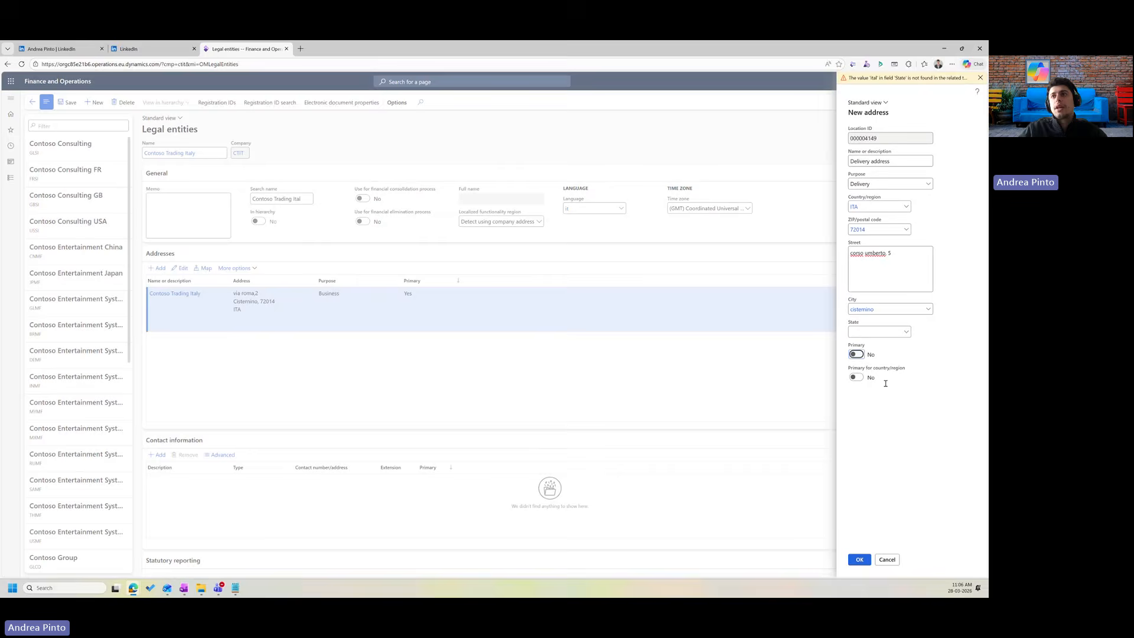
left_click(859, 560)
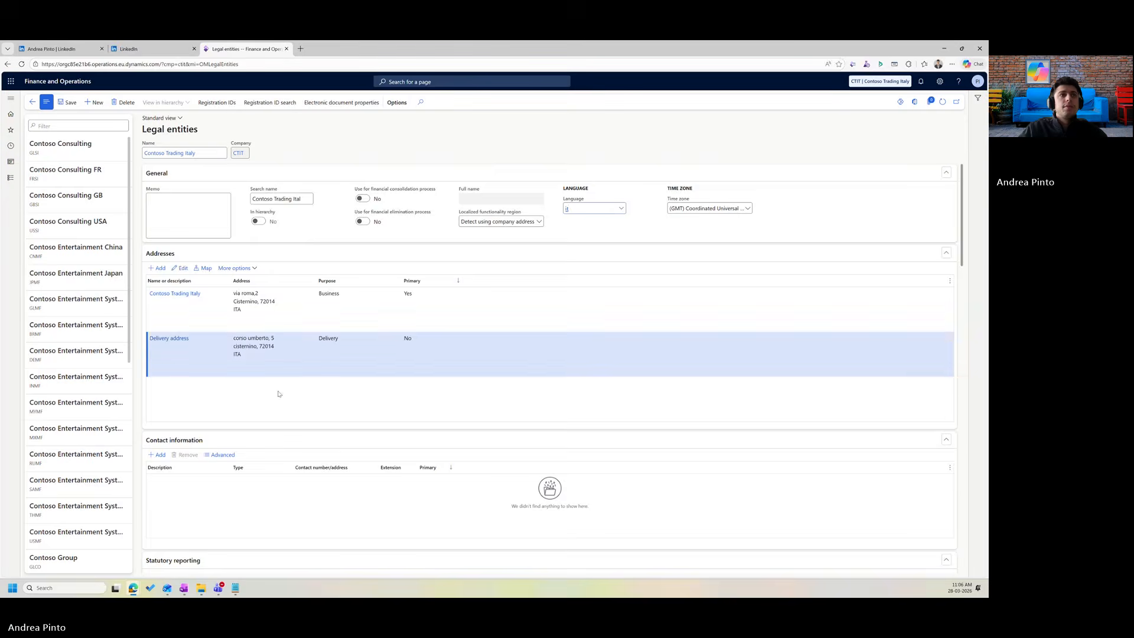
Add a primary Email contact holding the company's email address.
scroll(278, 378, "down", 1)
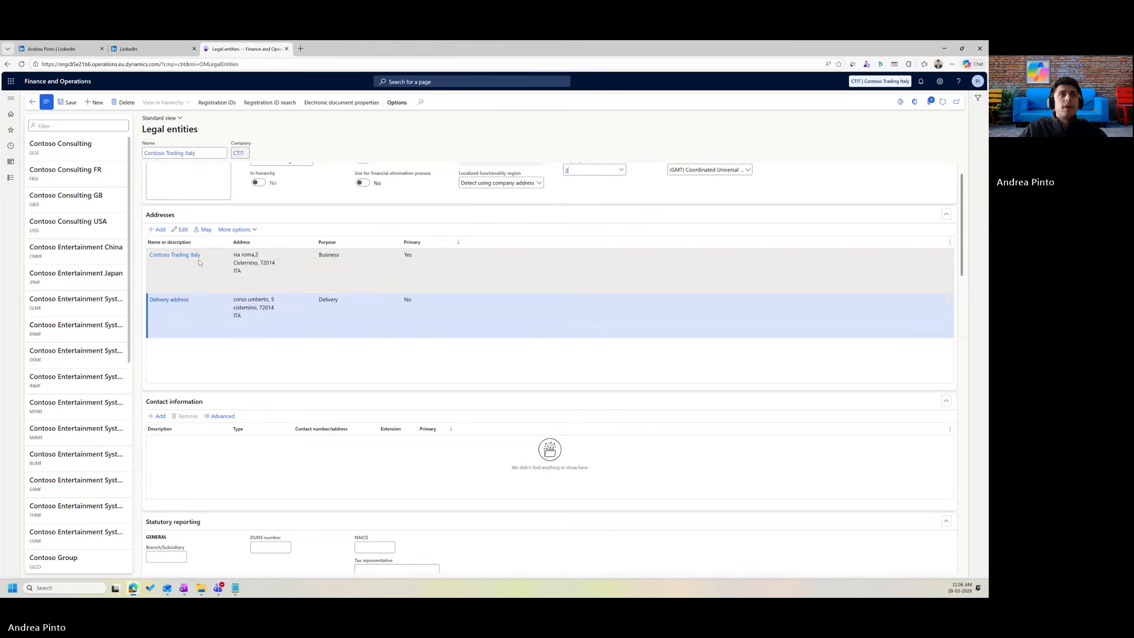
left_click(216, 319)
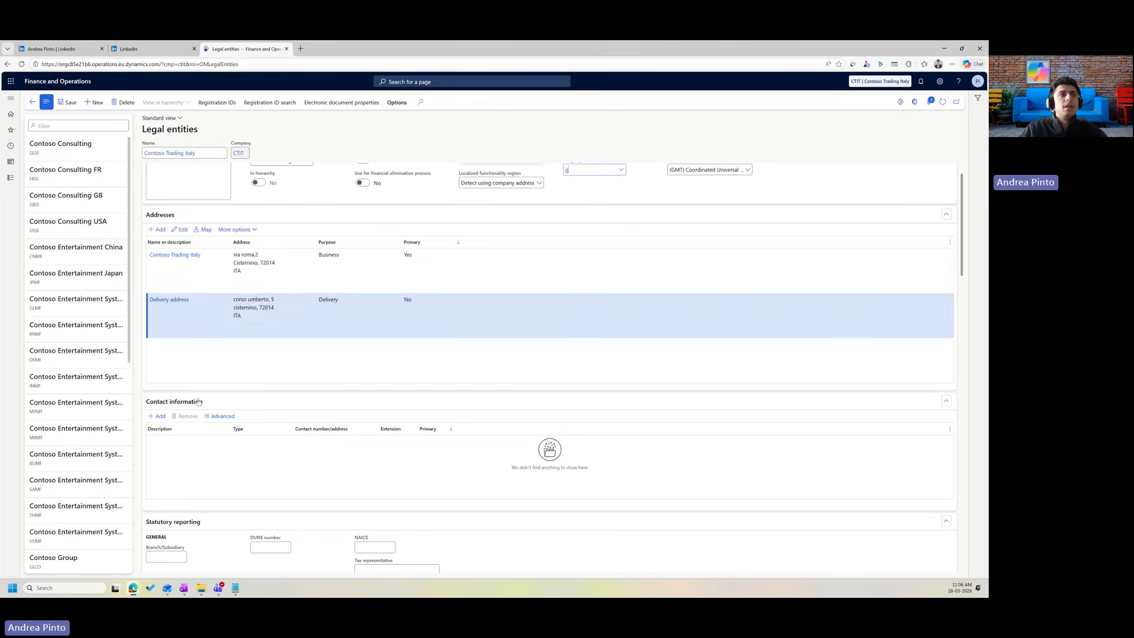
left_click(161, 417)
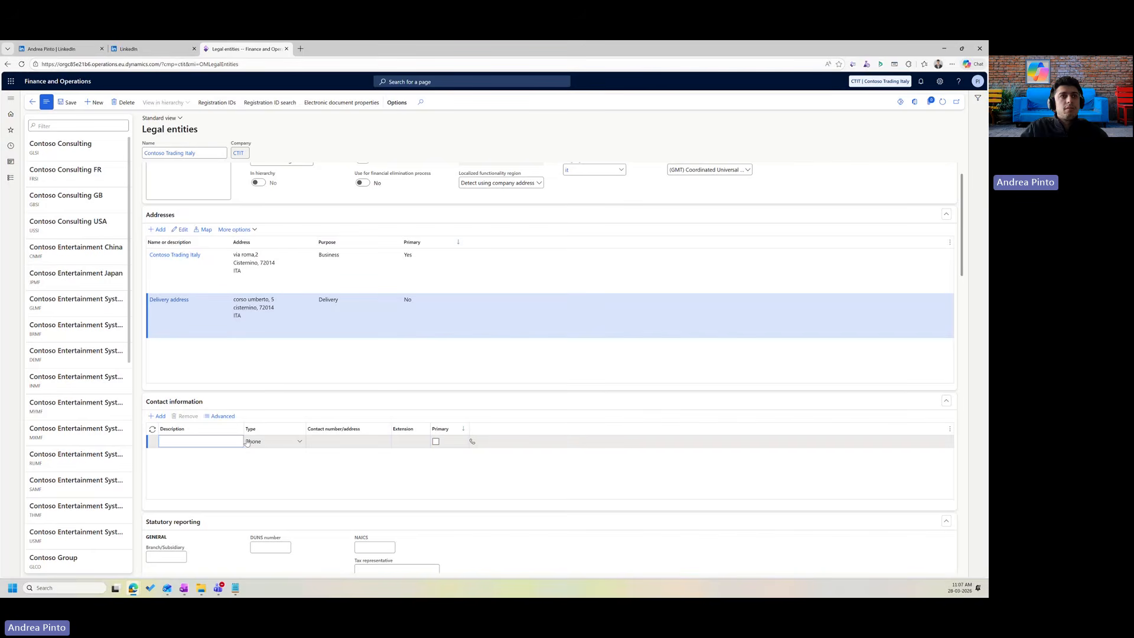
type("ddress")
key("Tab")
left_click(301, 442)
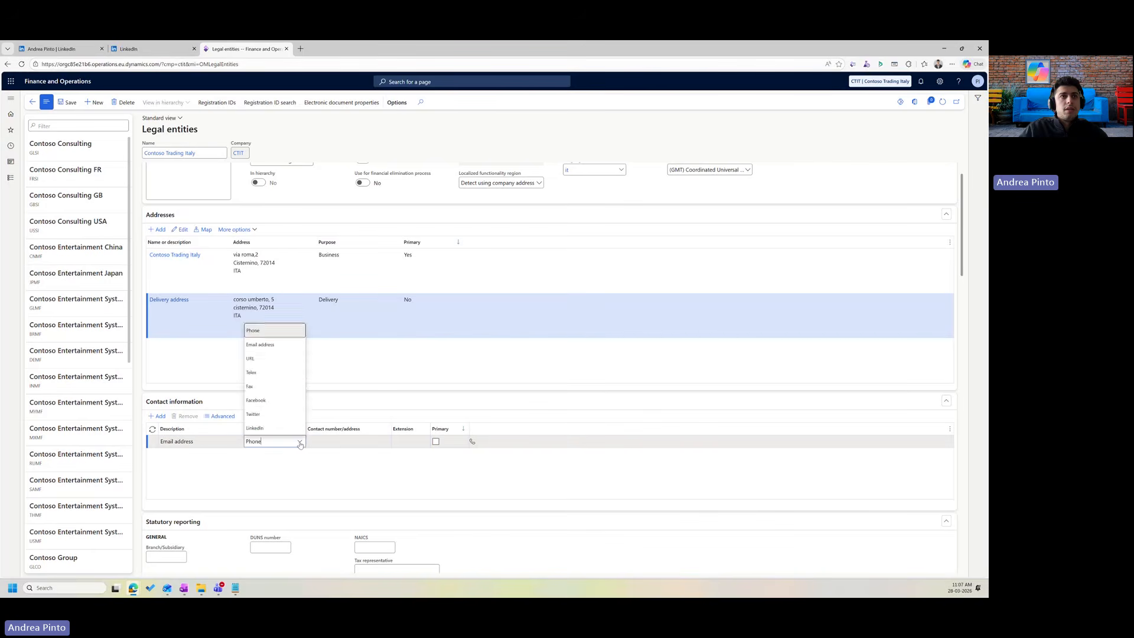
left_click(272, 344)
left_click(337, 446)
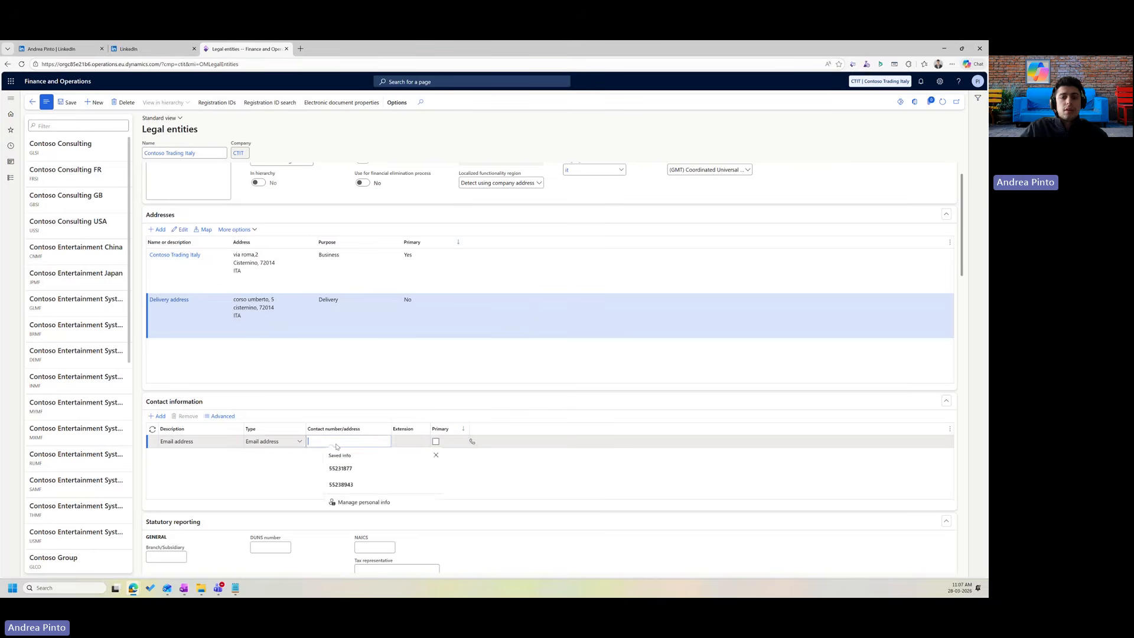
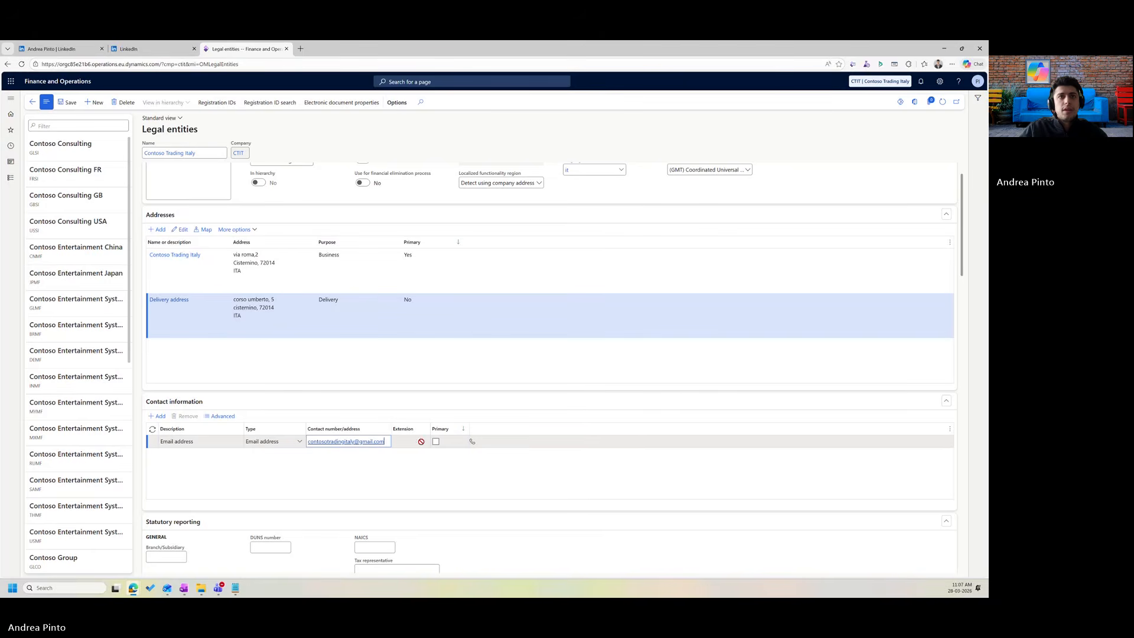
left_click(436, 441)
Add a 'Phone contact' entry with the company's phone number.
left_click(168, 418)
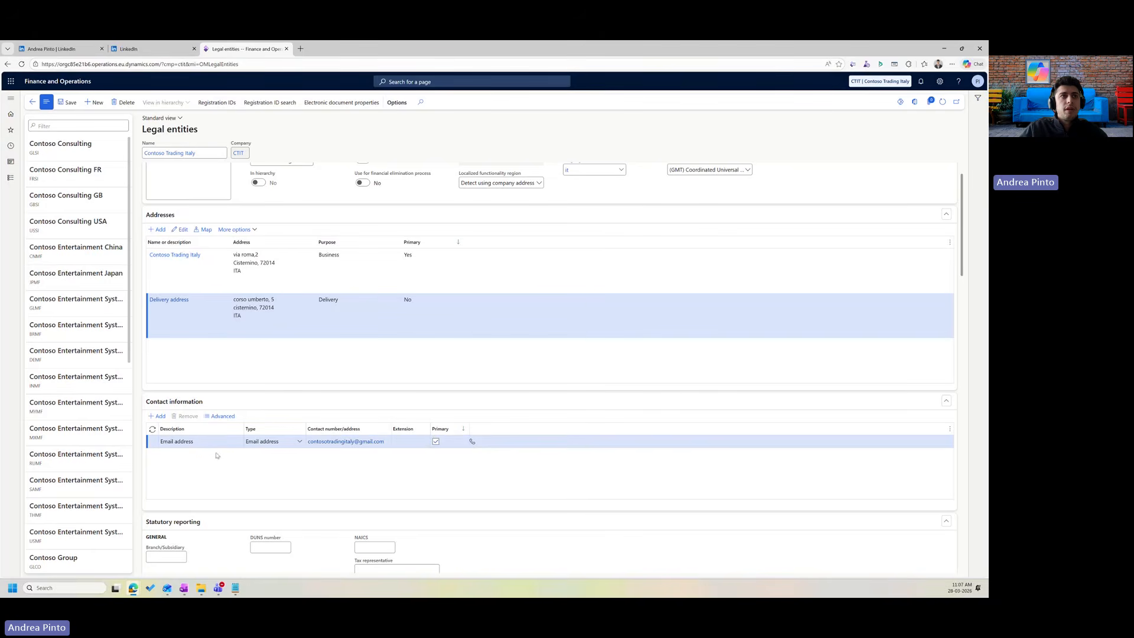
type("Phone contact")
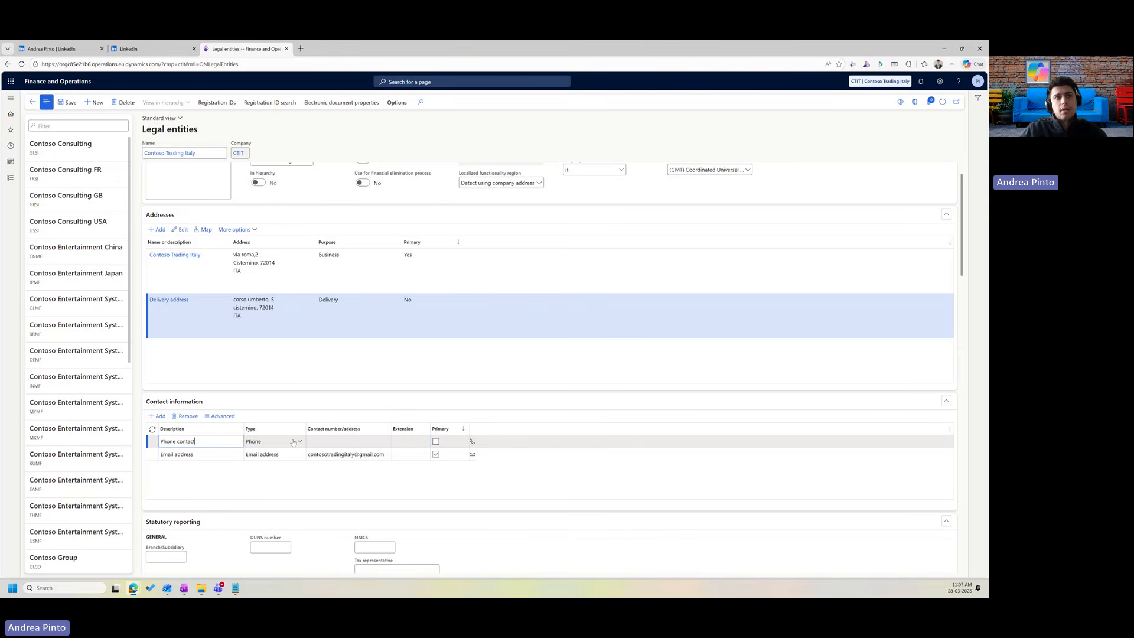
left_click(332, 442)
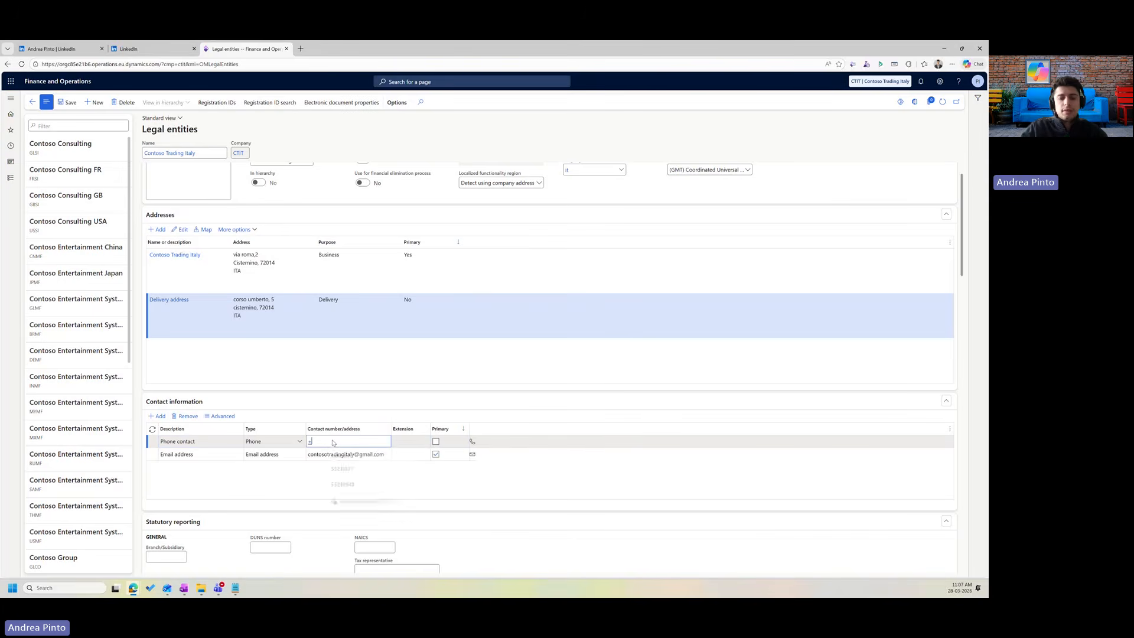
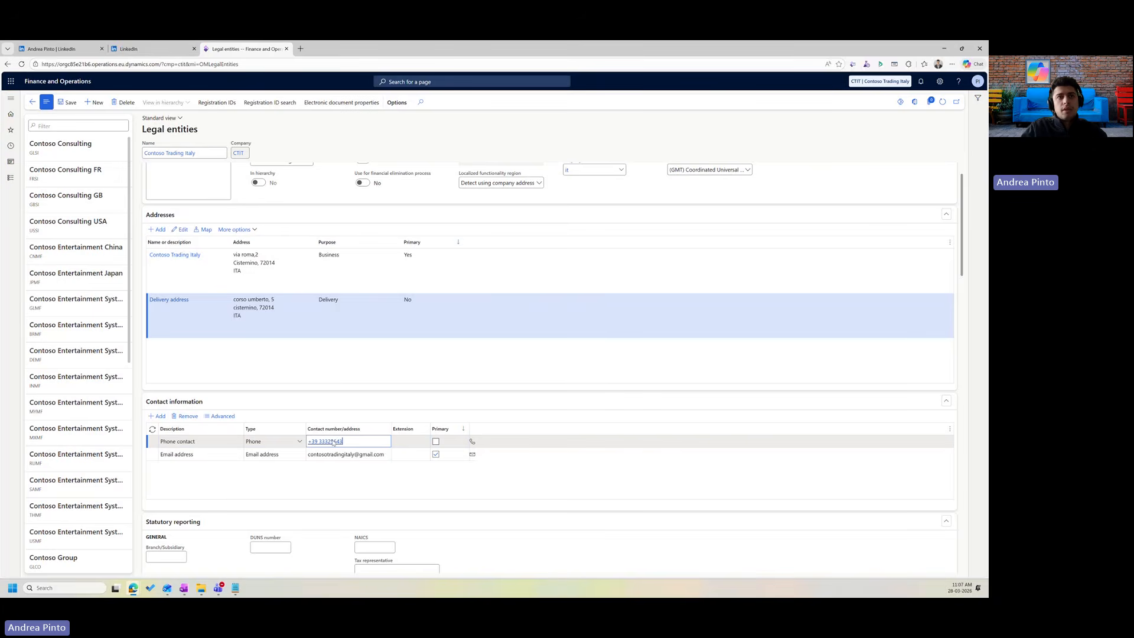
left_click(433, 501)
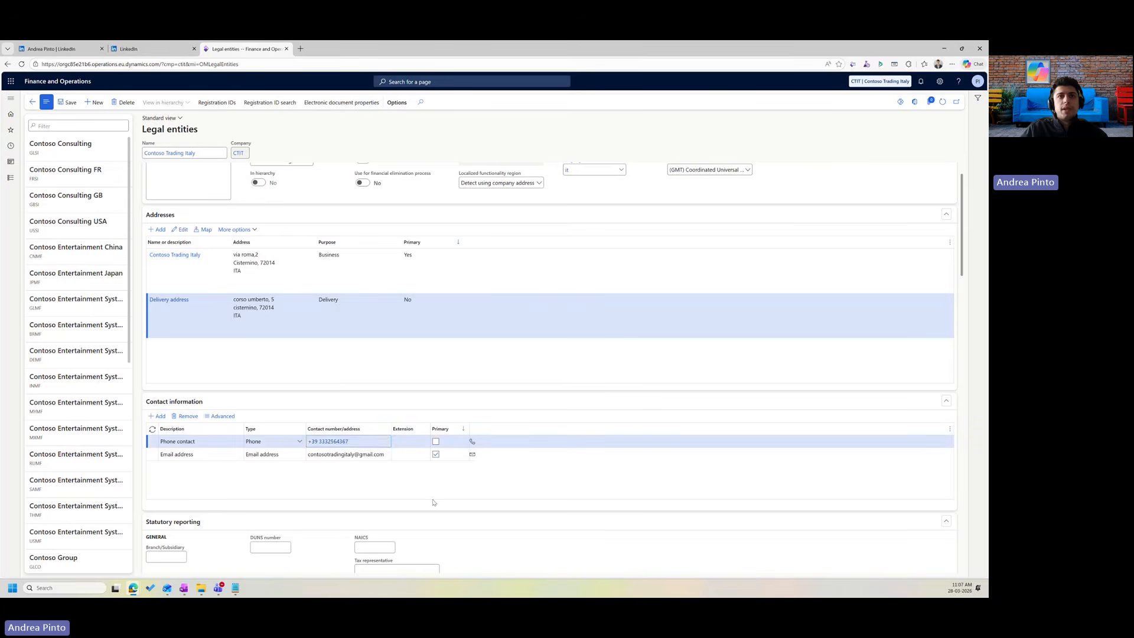
Enter 72014 as the Italy fiscal code under Registration numbers.
scroll(209, 469, "down", 3)
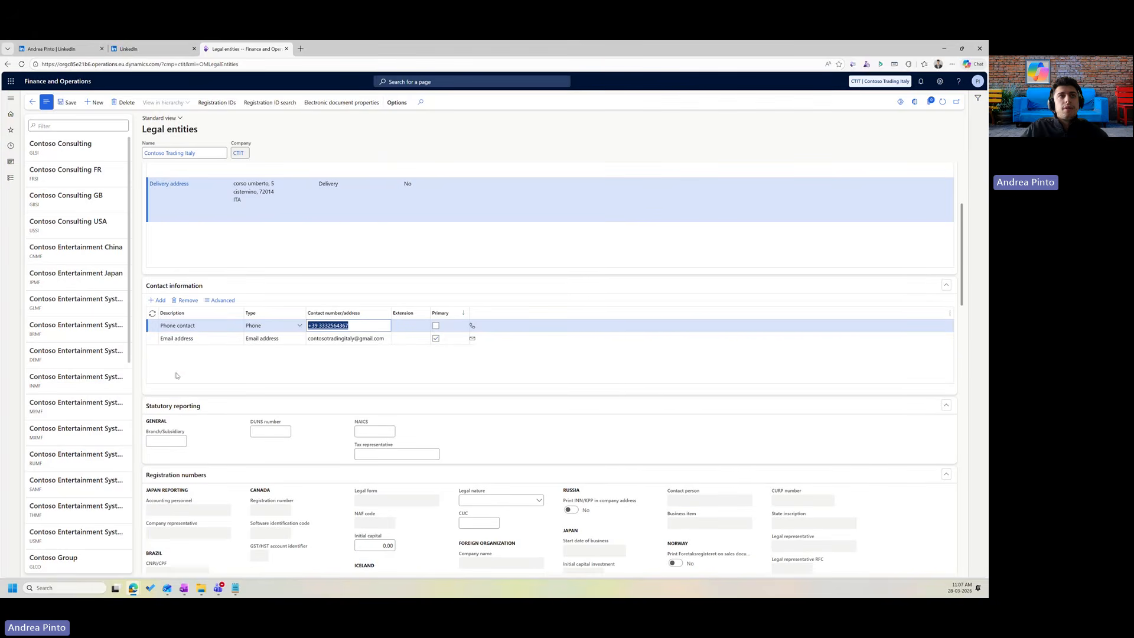
scroll(178, 378, "down", 3)
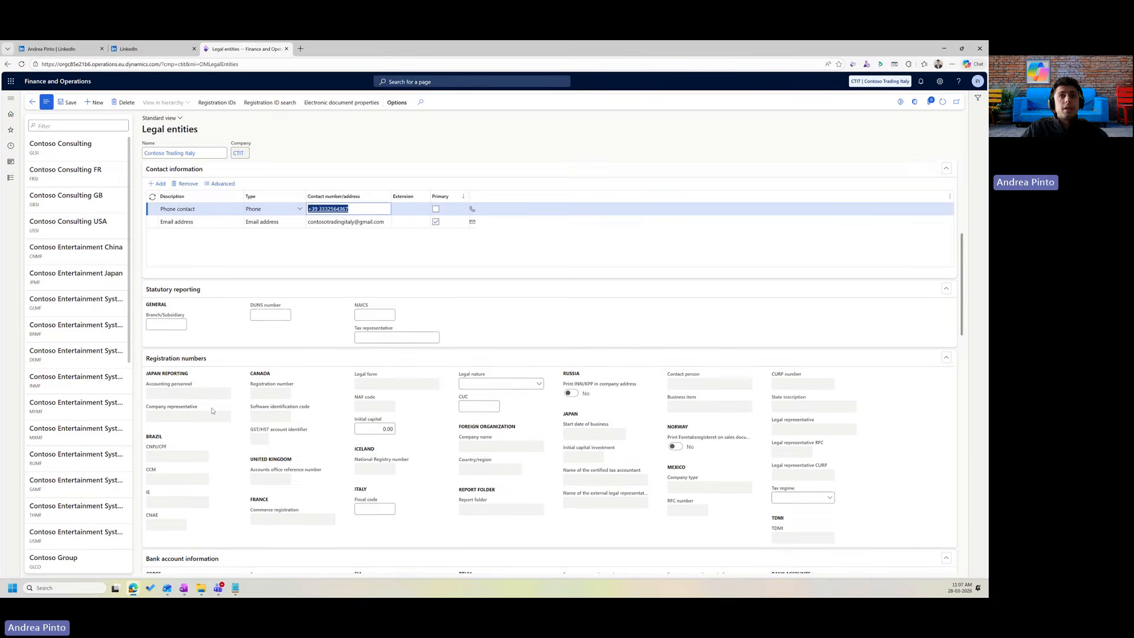
scroll(207, 393, "down", 1)
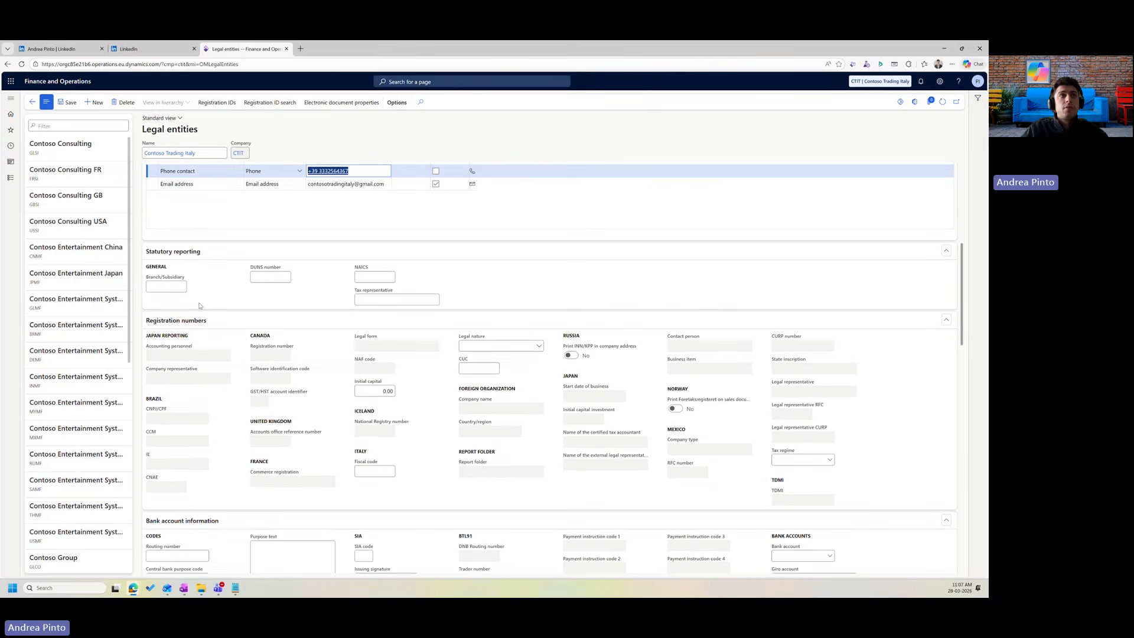
scroll(371, 354, "down", 2)
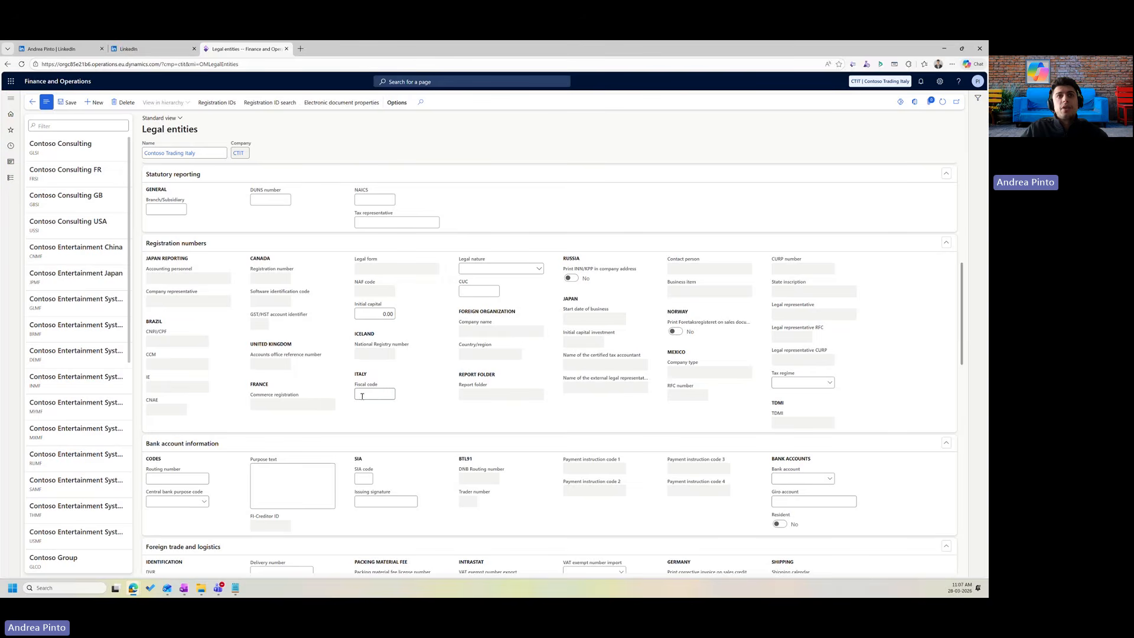
left_click(369, 394)
type("7201")
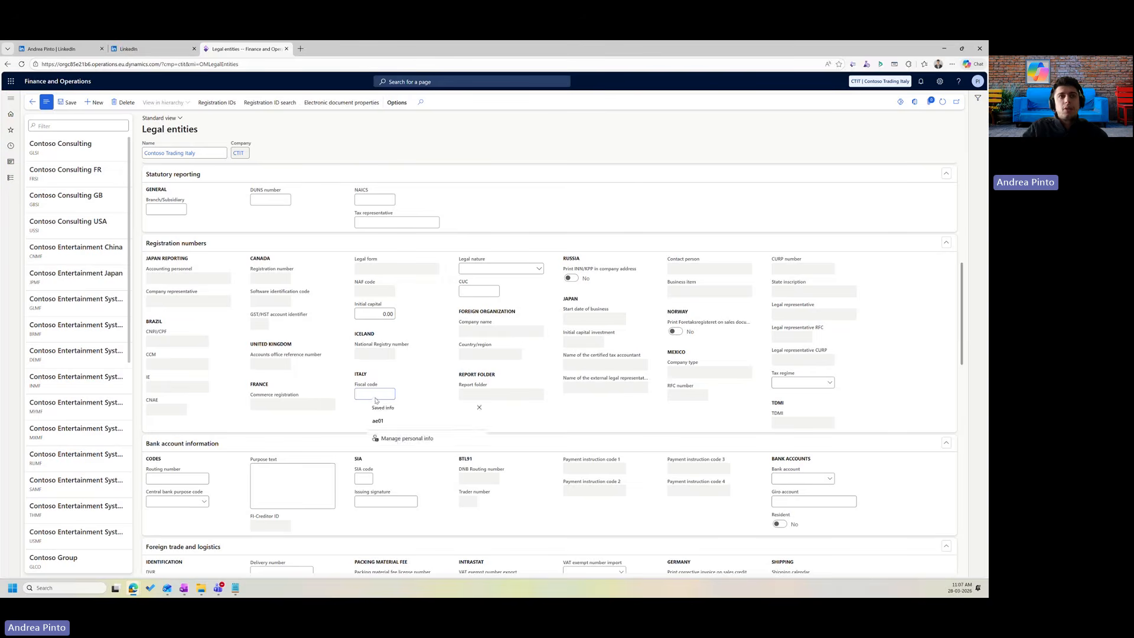
type("4")
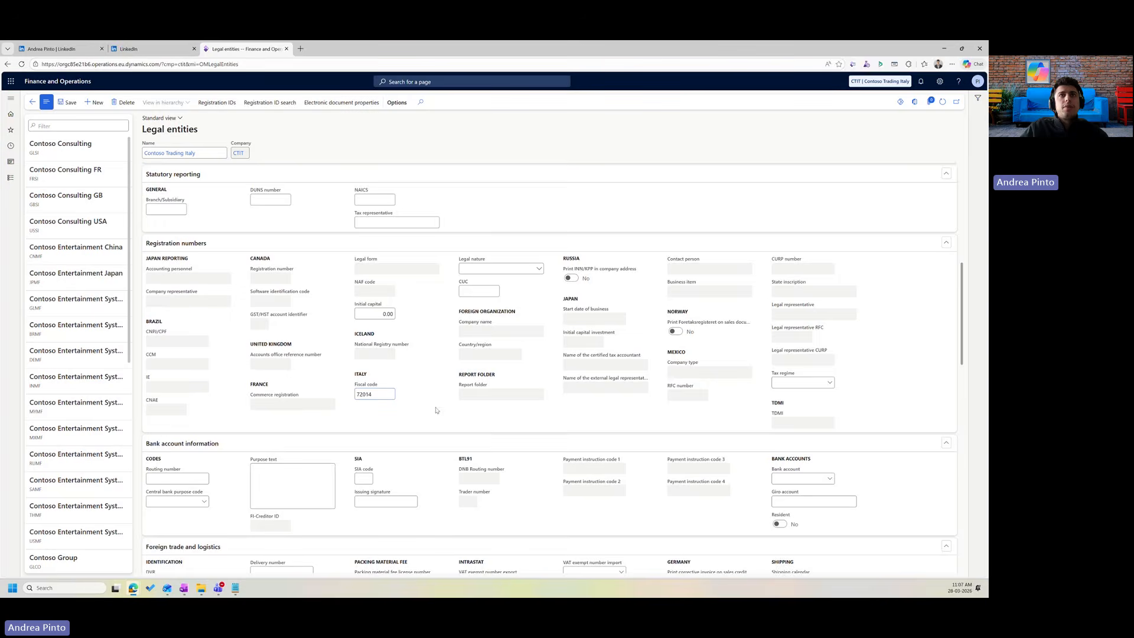
Open View details from the Bank account field to reach a new bank account record.
scroll(341, 439, "down", 1)
scroll(341, 439, "down", 2)
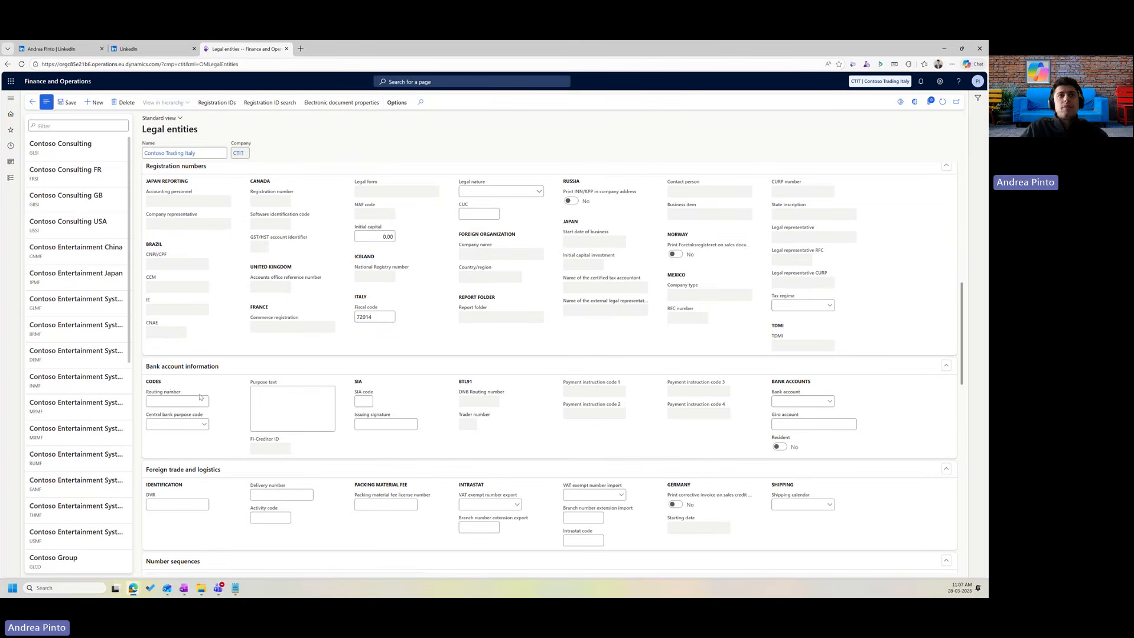
scroll(223, 408, "down", 1)
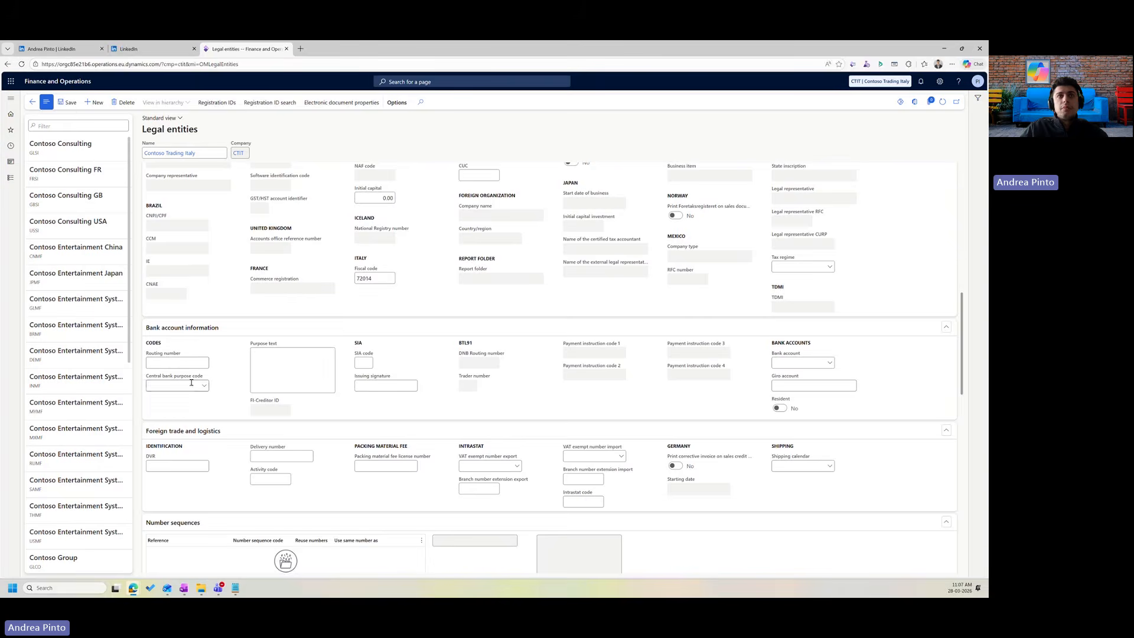
scroll(232, 415, "down", 1)
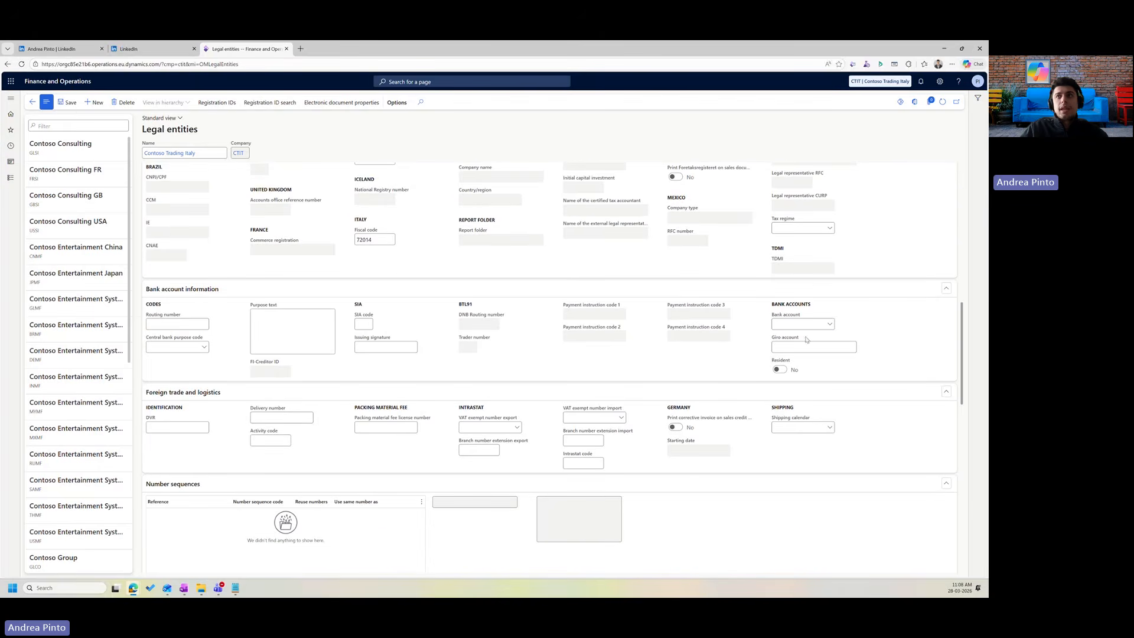
left_click(827, 326)
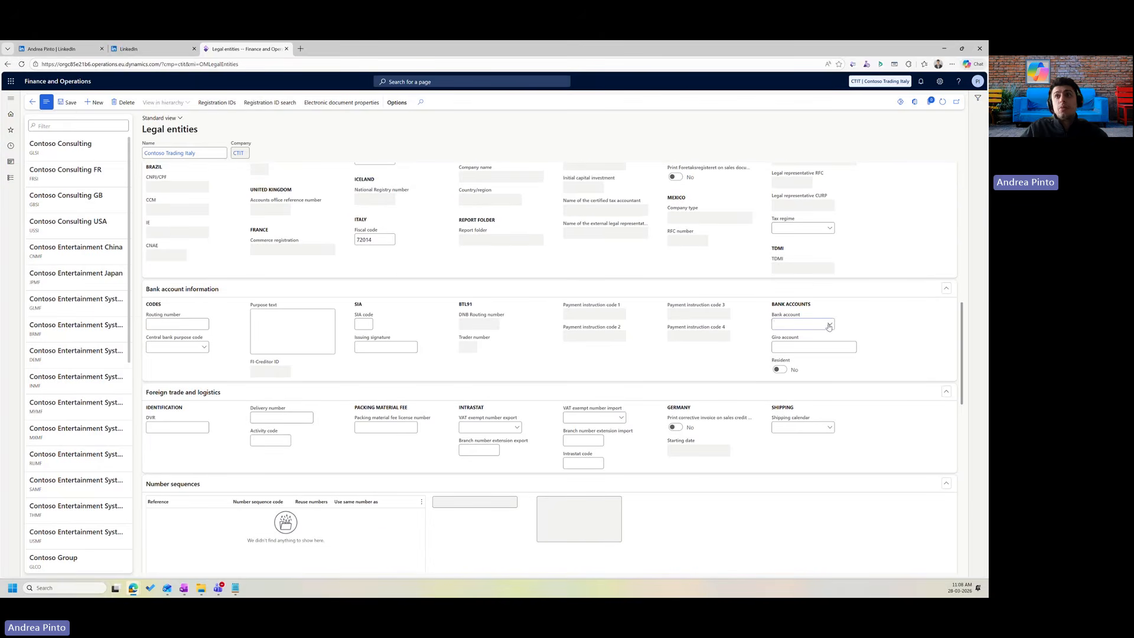
right_click(828, 326)
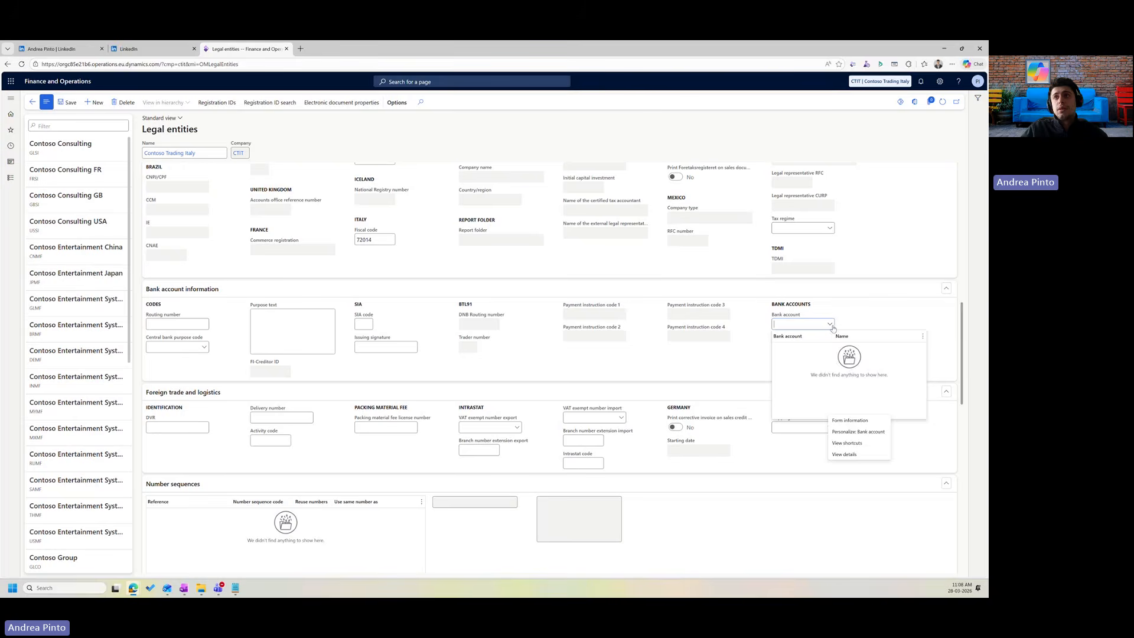
right_click(832, 325)
left_click(854, 366)
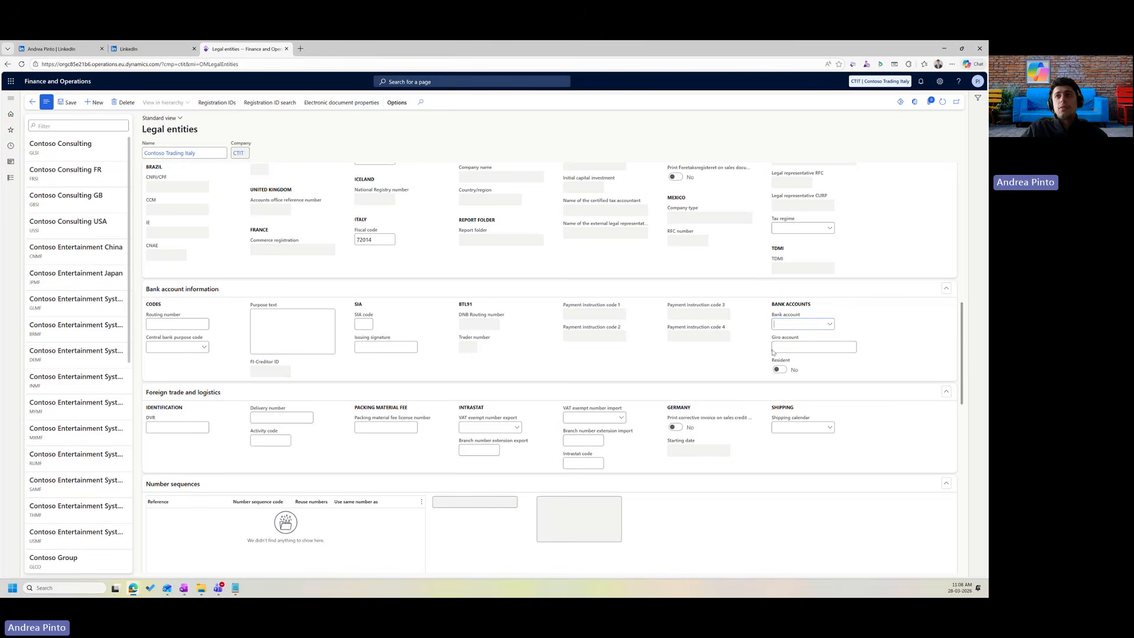
right_click(832, 328)
right_click(833, 329)
left_click(862, 367)
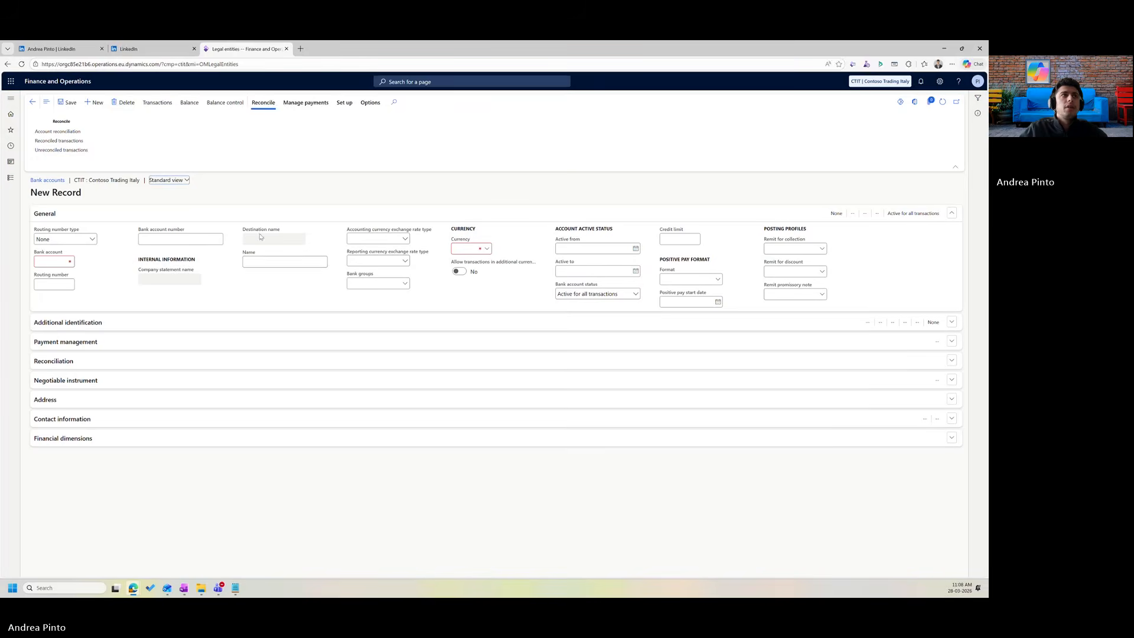
Fill bank account 'testbank' with account number 323442424 and currency EUR.
left_click(59, 275)
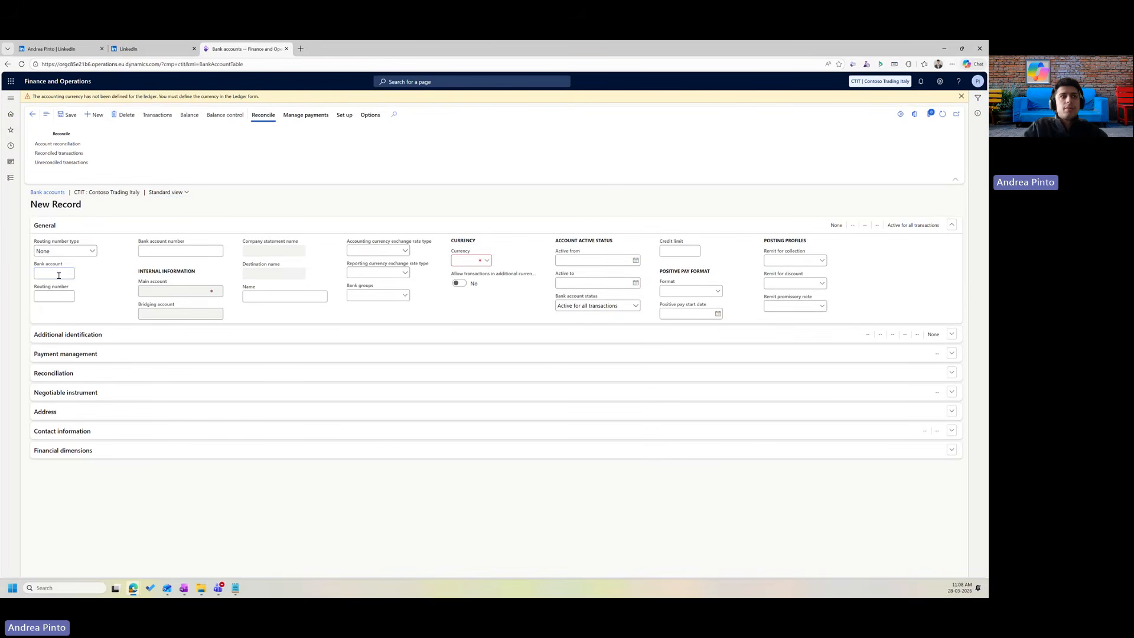
type("testbankac")
left_click(155, 251)
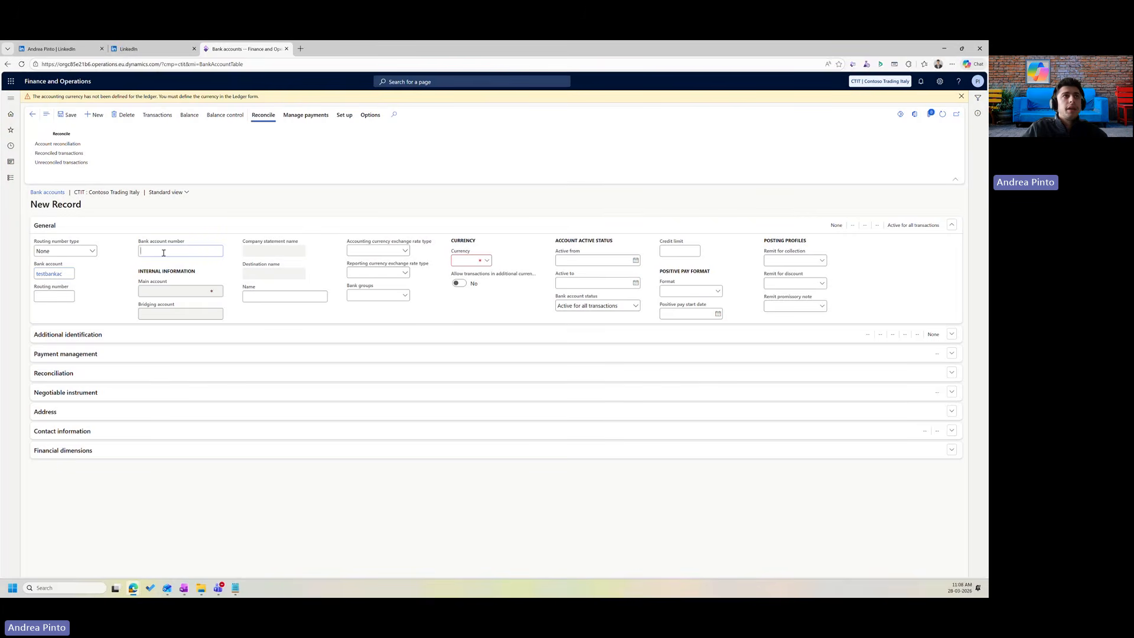
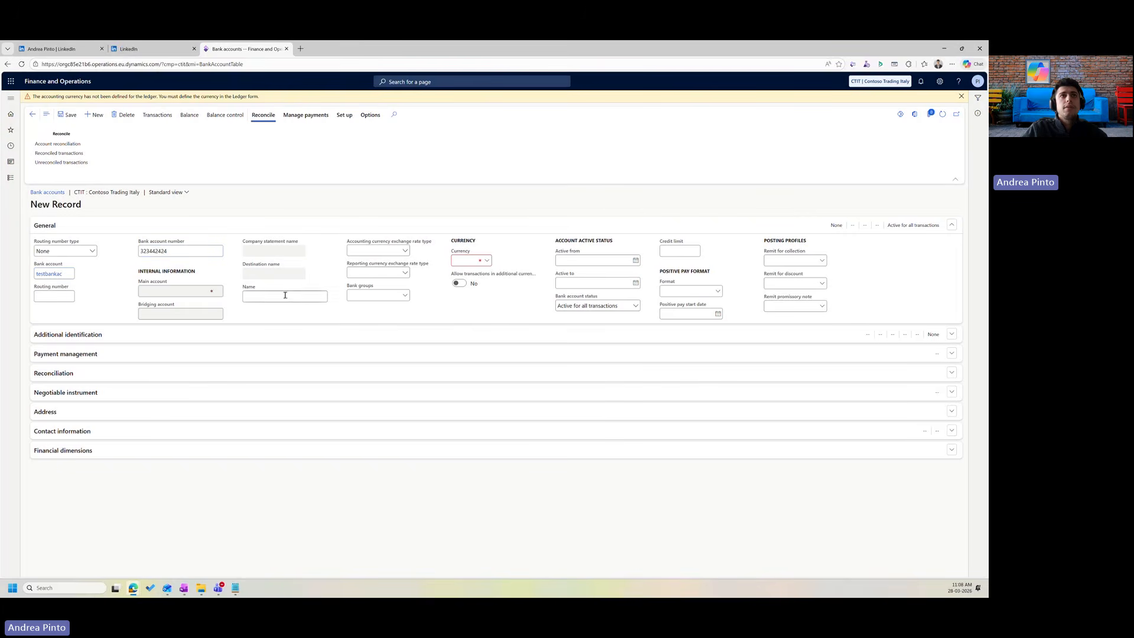
left_click(464, 260)
type("E")
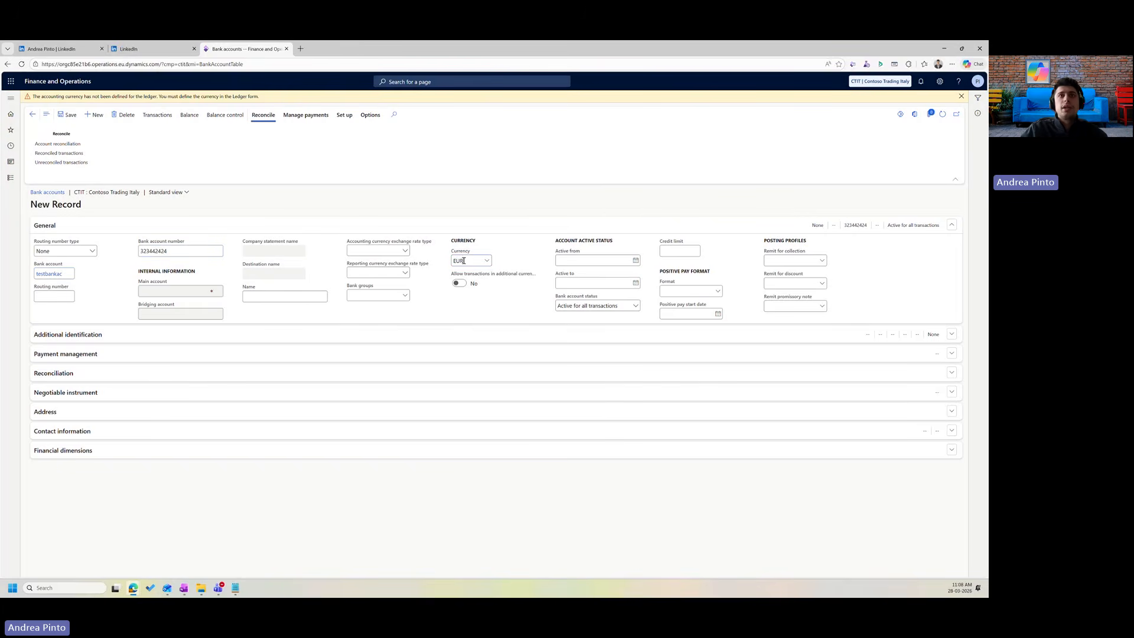
type("UR")
key("Tab")
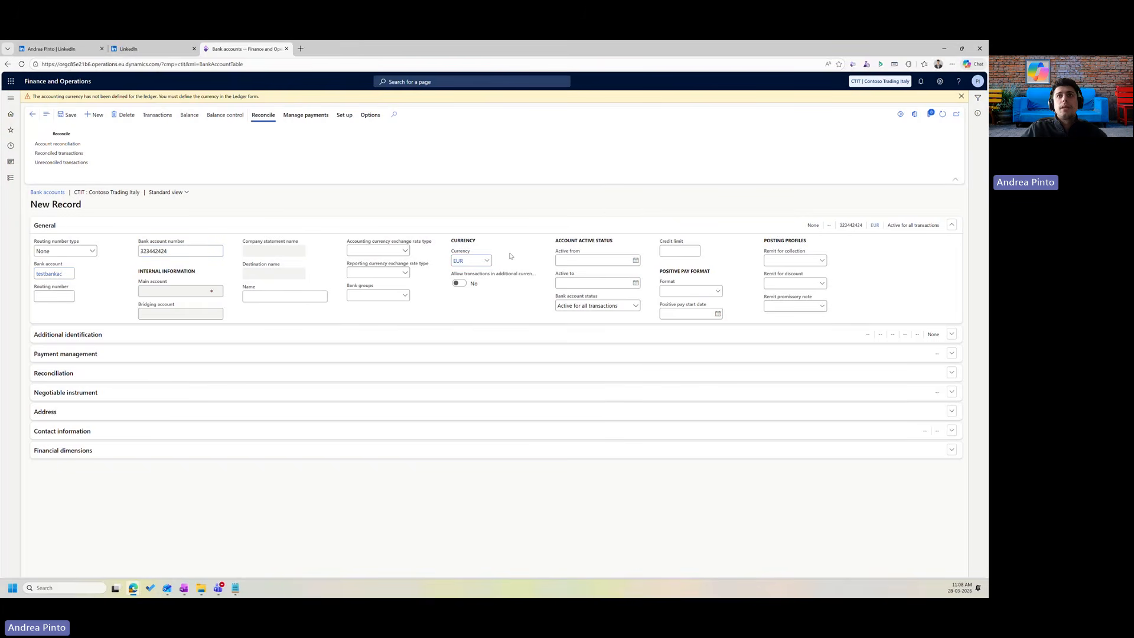
Set active-from date 3/28/2026, attempt to save, then delete the unsaveable record.
left_click(635, 260)
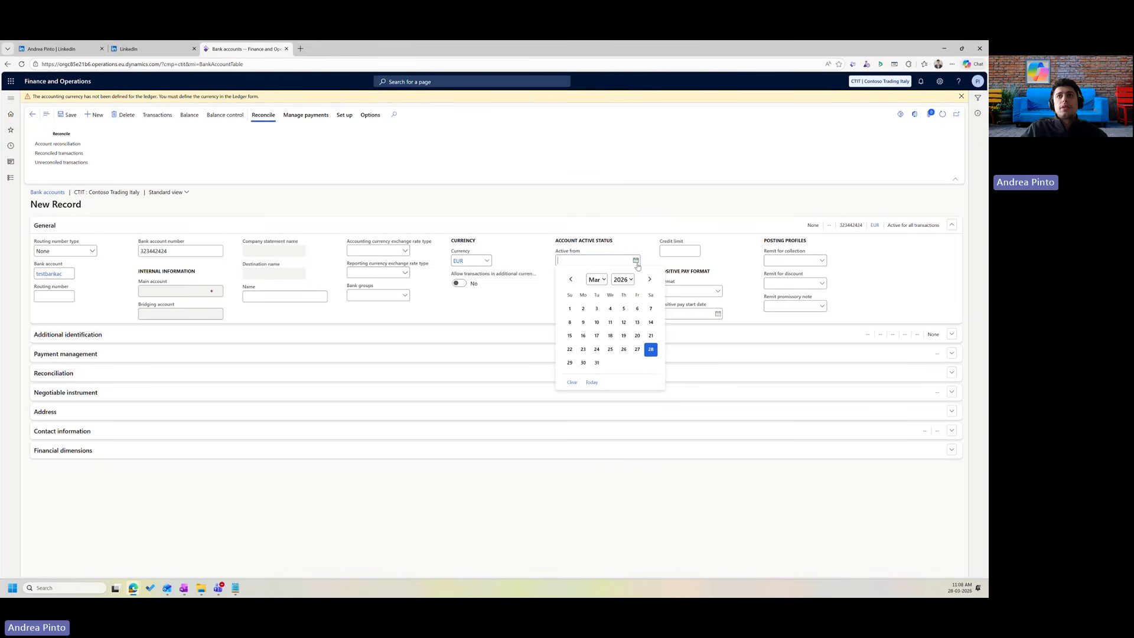
left_click(648, 349)
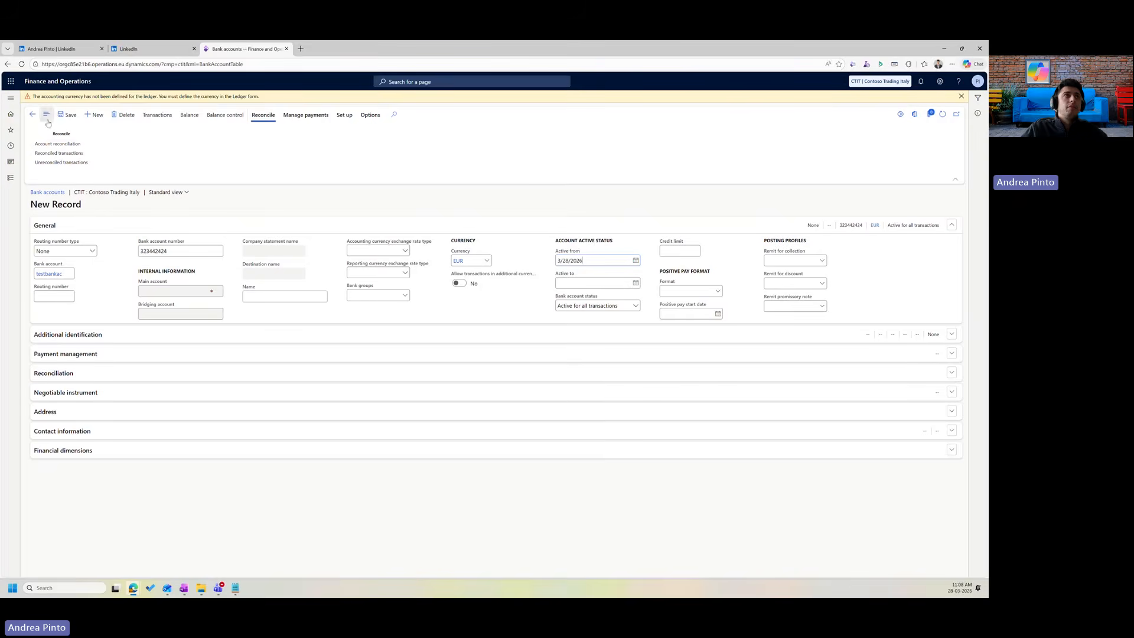
left_click(67, 115)
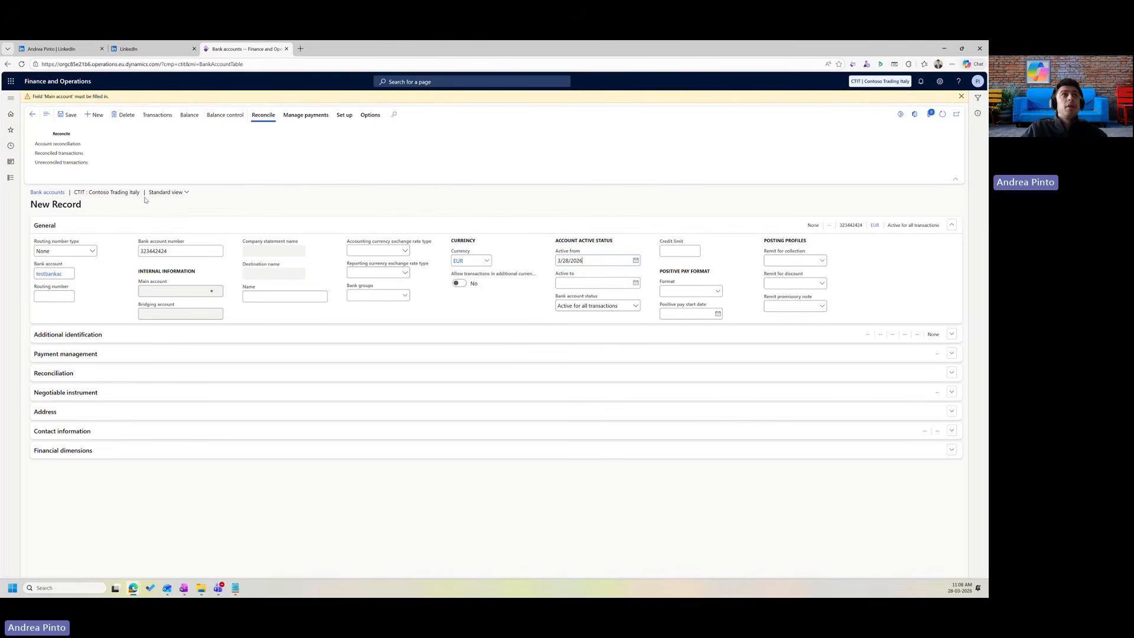
left_click(115, 116)
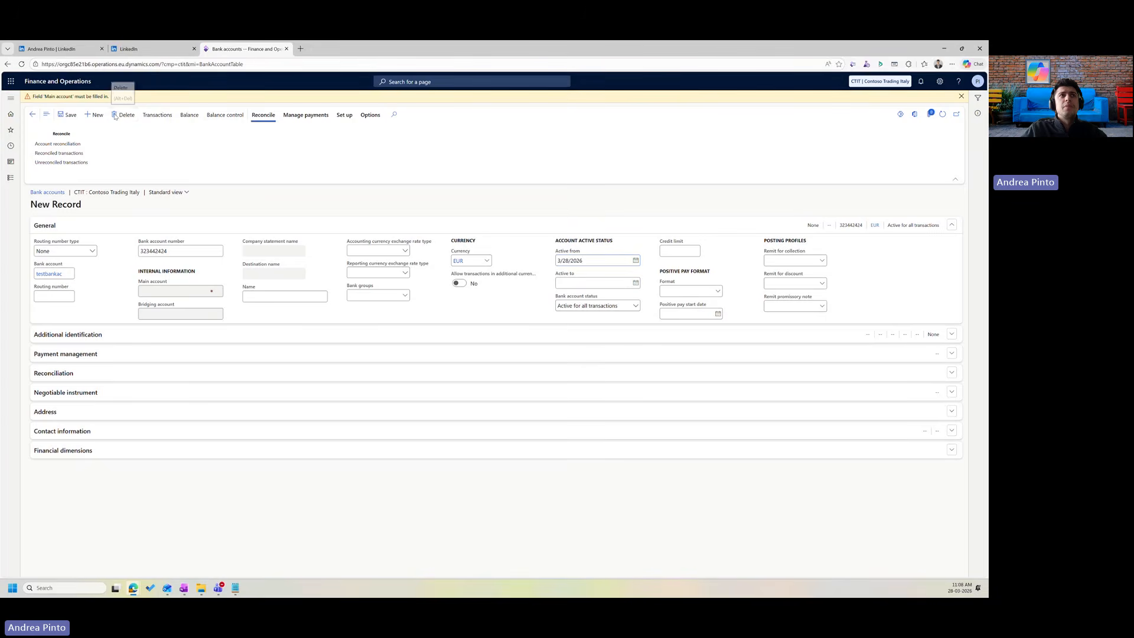
left_click(32, 113)
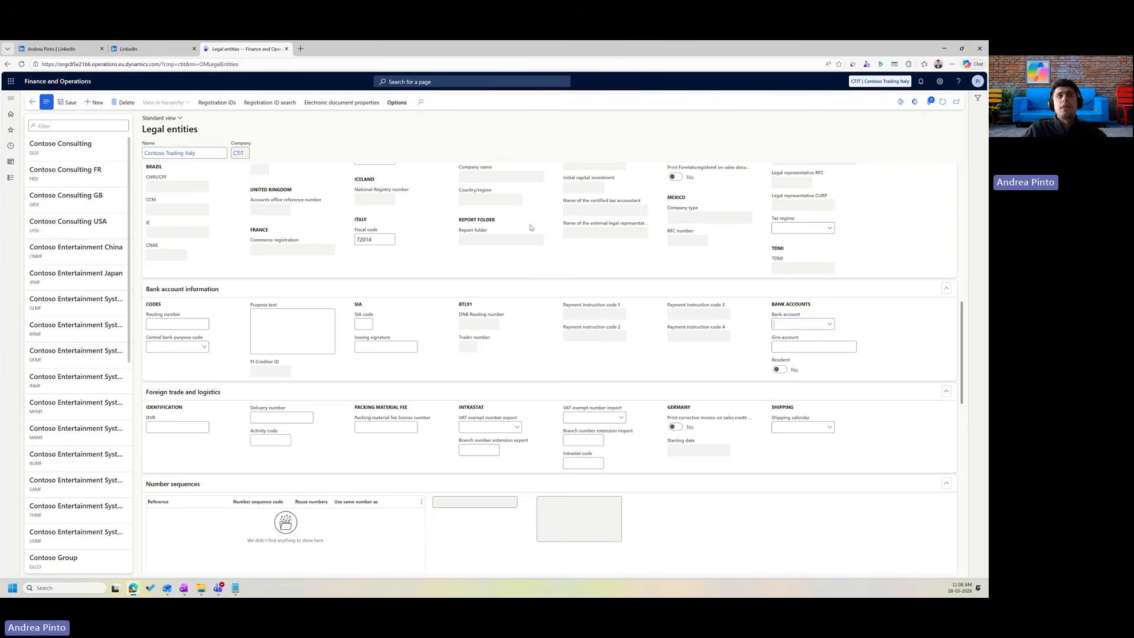
scroll(493, 364, "down", 2)
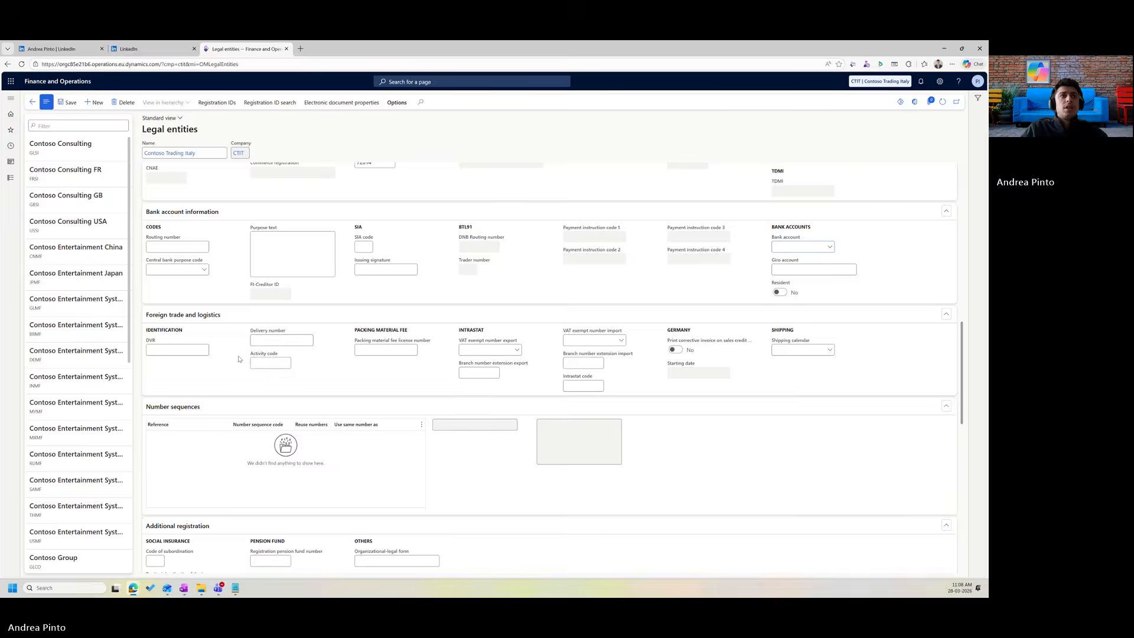
scroll(206, 293, "down", 2)
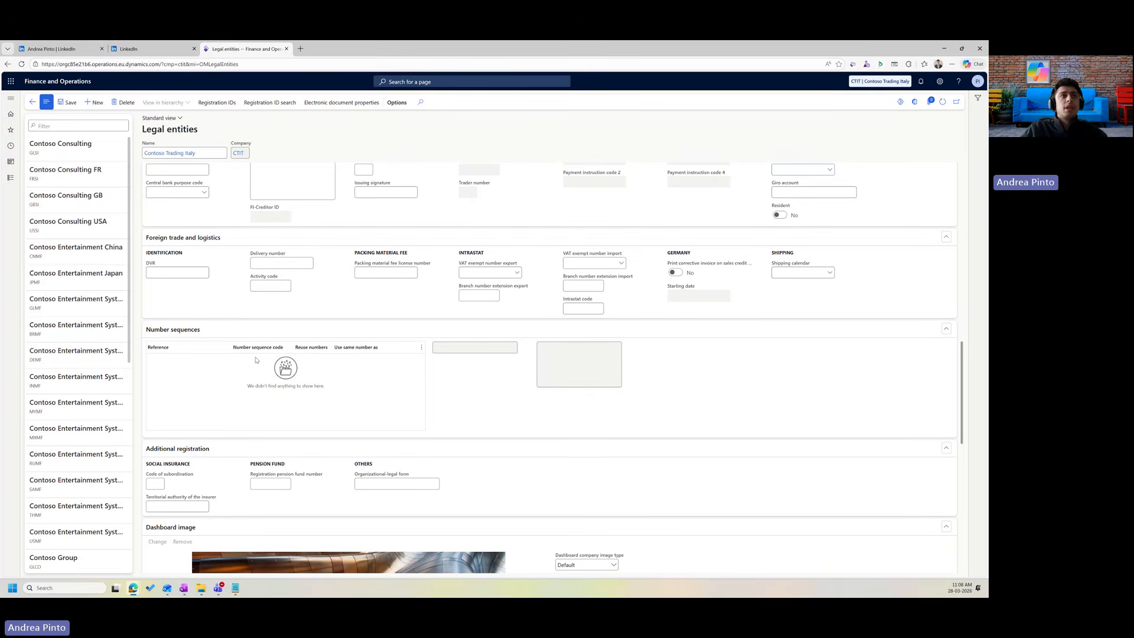
scroll(256, 360, "down", 2)
scroll(223, 328, "down", 2)
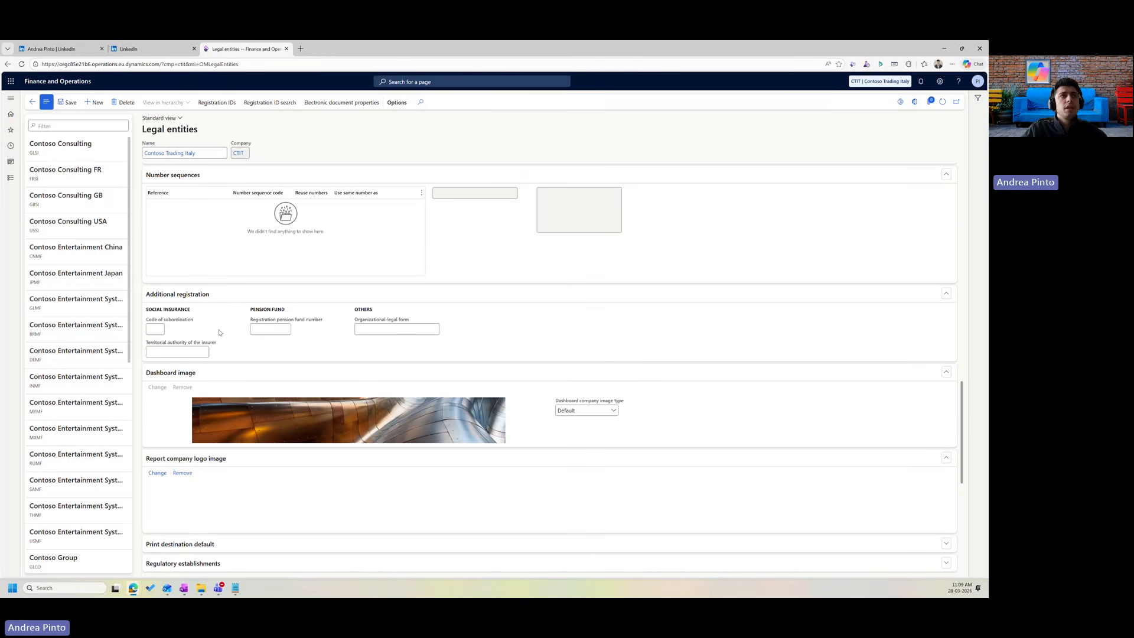
scroll(219, 333, "down", 2)
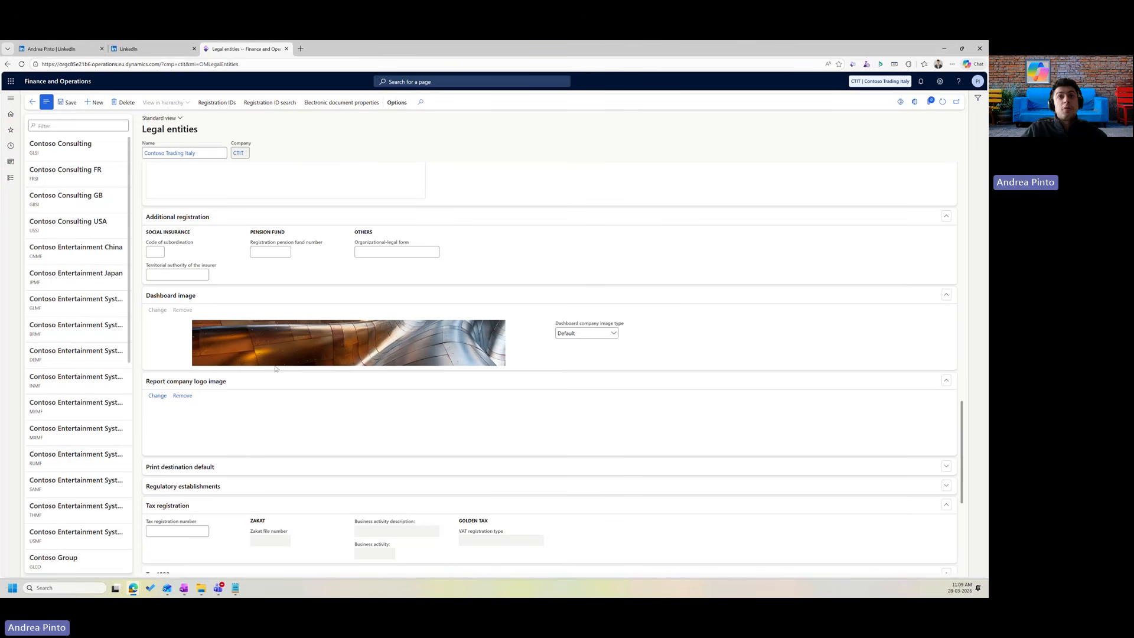
Upload Copilot_20260328_104725, then replace it with Copilot_20260328_103313 as the report logo.
left_click(157, 396)
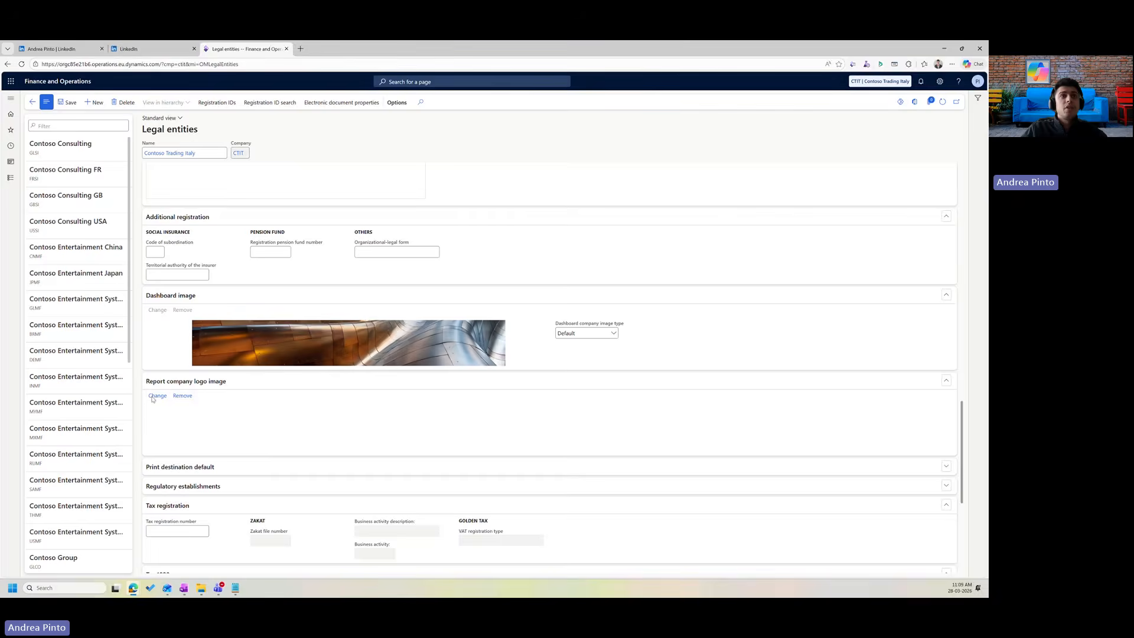
left_click(827, 128)
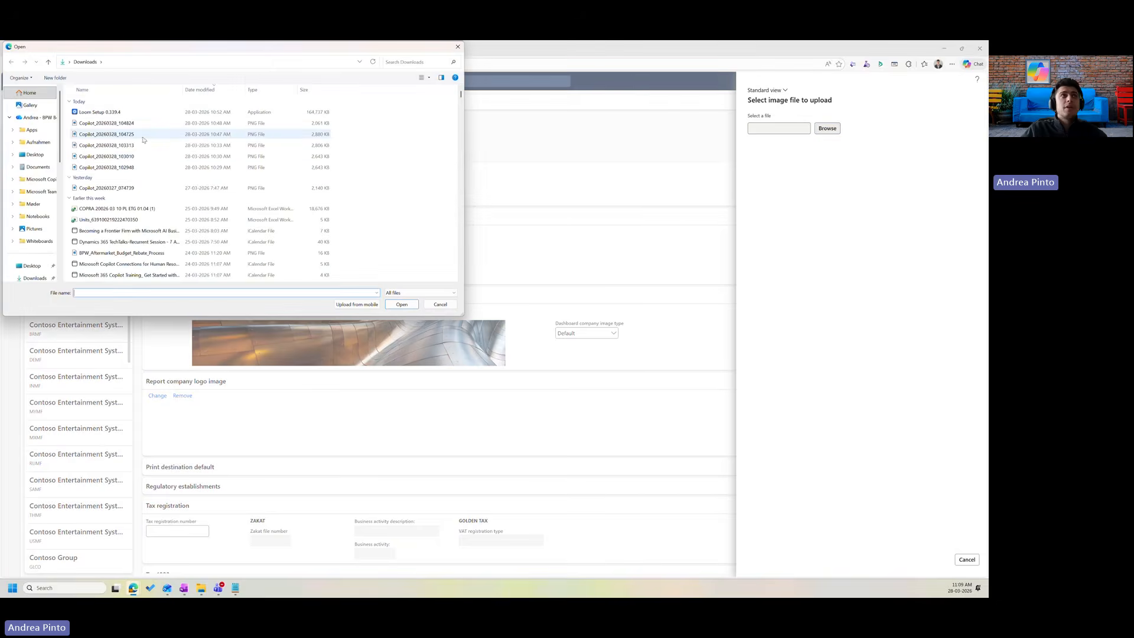
double_click(128, 136)
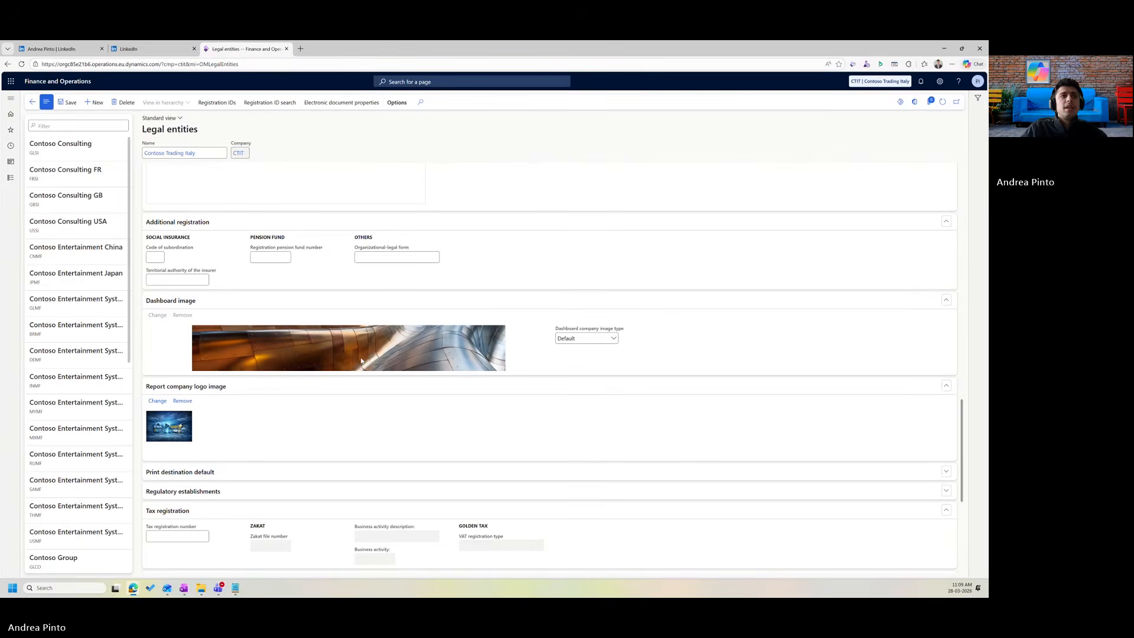
left_click(157, 401)
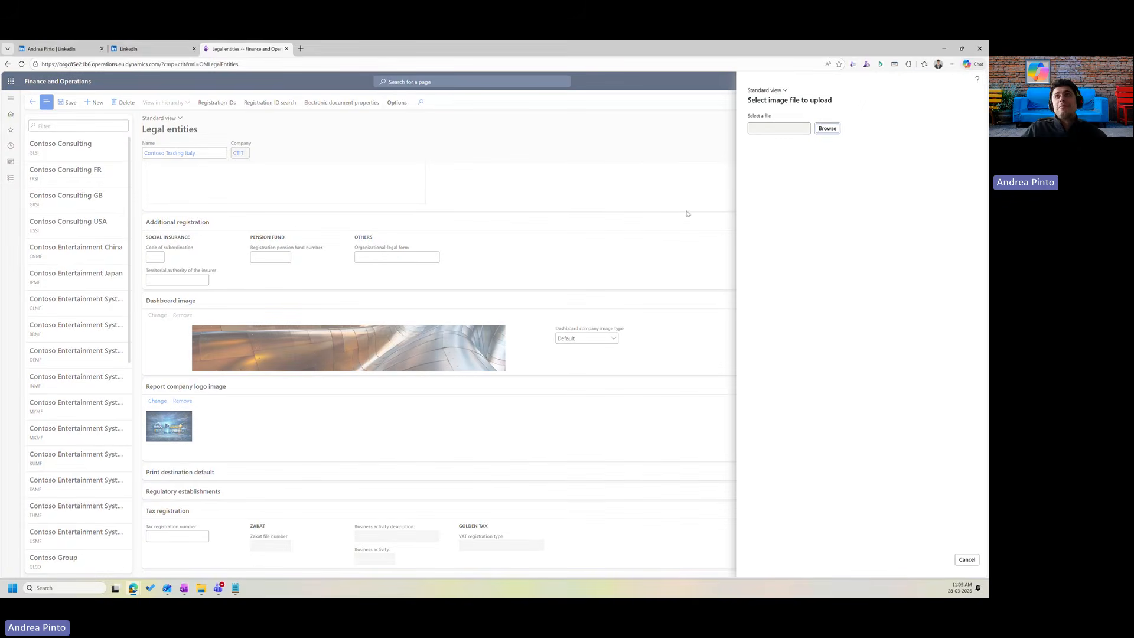
left_click(826, 126)
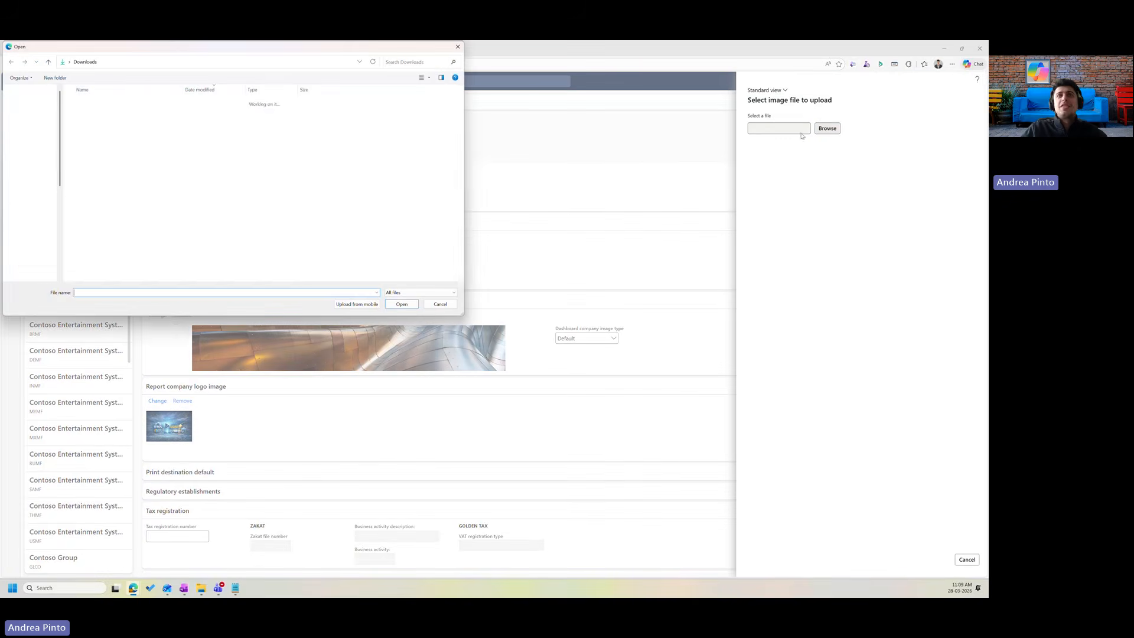
double_click(265, 145)
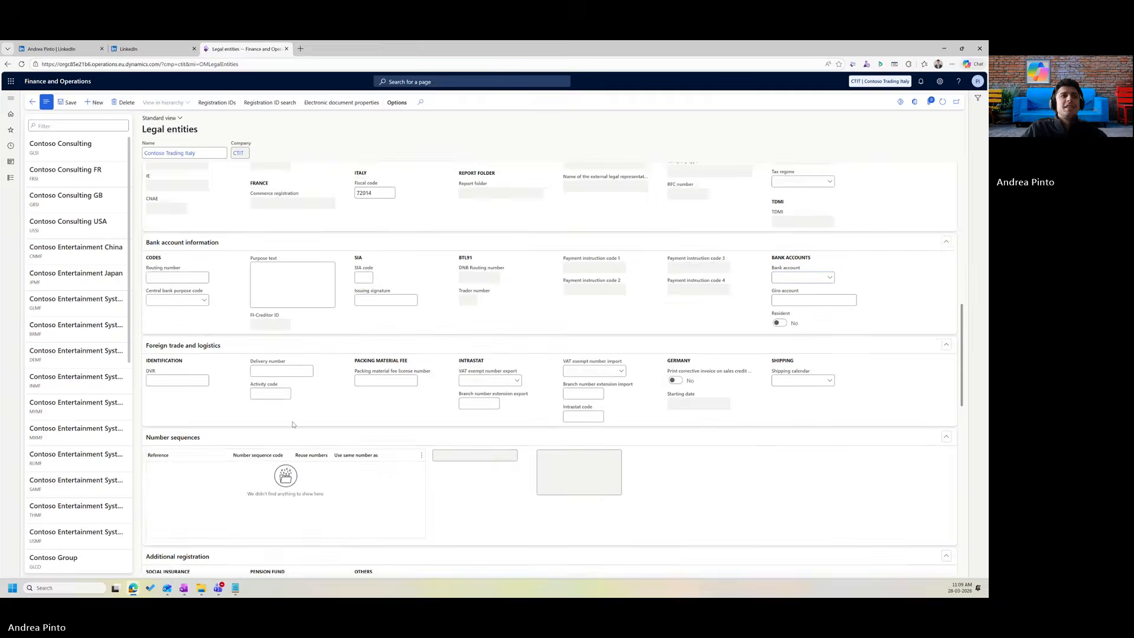
scroll(285, 424, "down", 1)
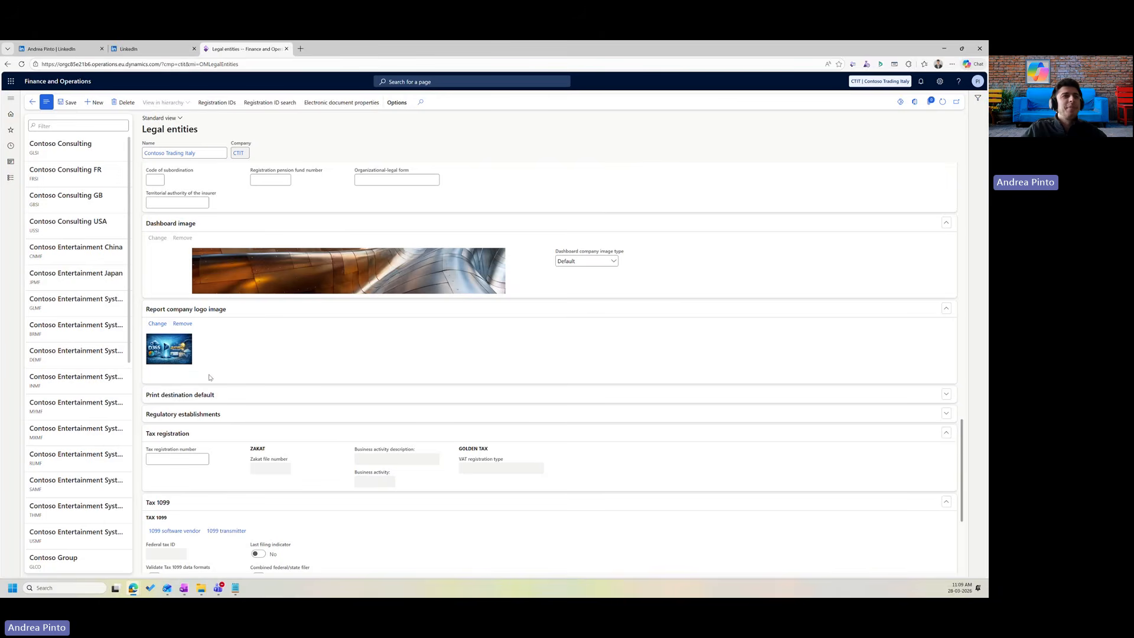
Set the dashboard company image type to Logo.
scroll(210, 378, "down", 1)
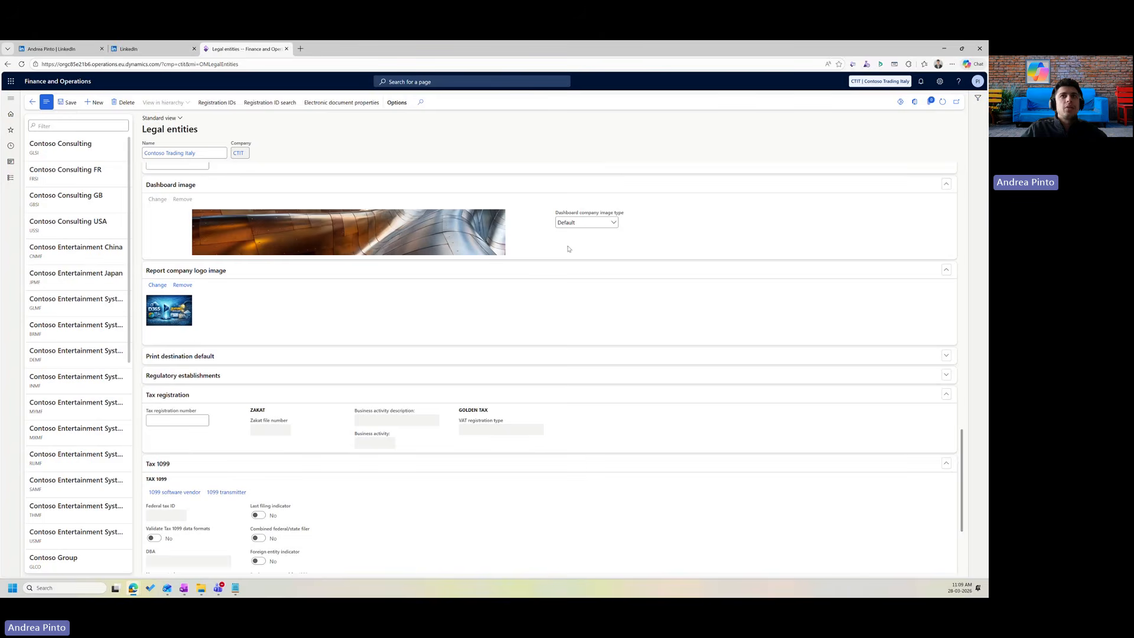
left_click(600, 223)
left_click(587, 267)
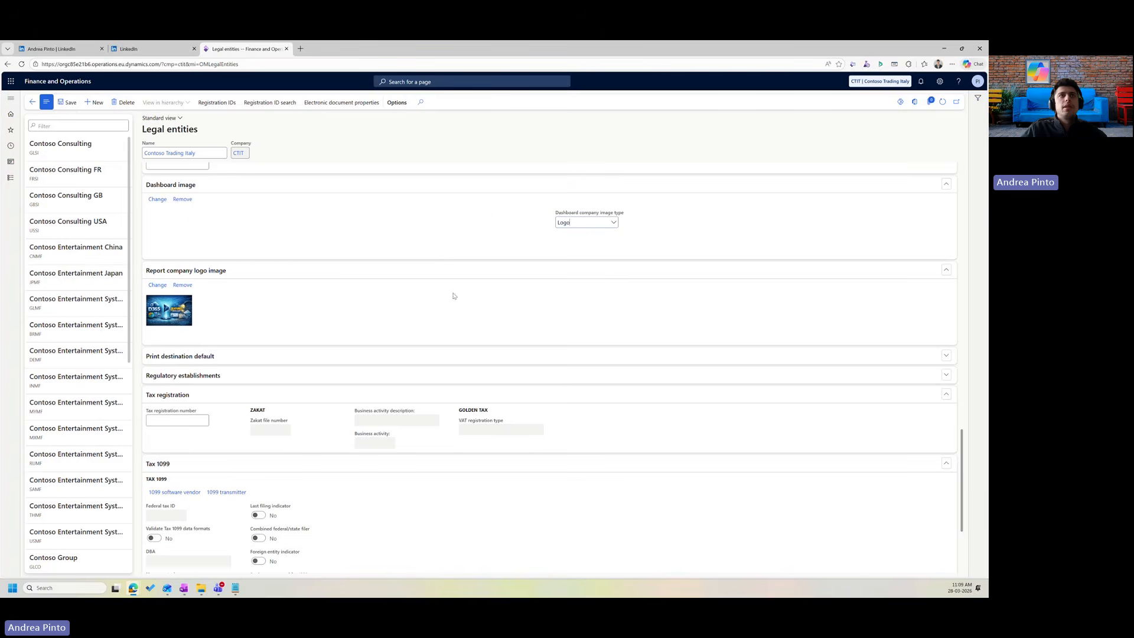
scroll(208, 252, "down", 1)
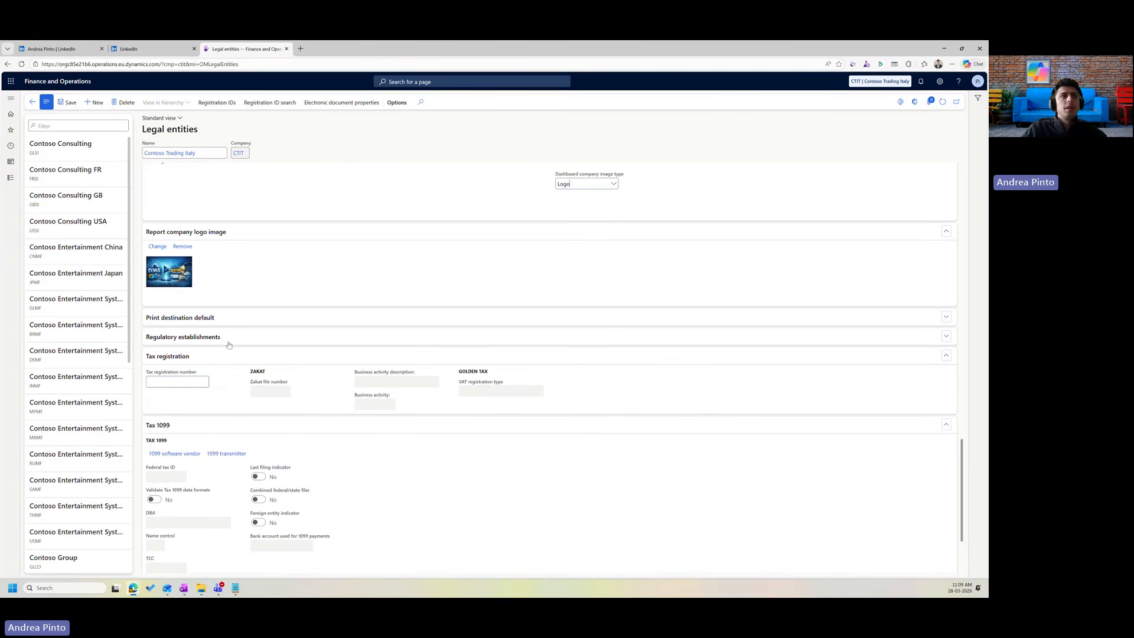
left_click(198, 380)
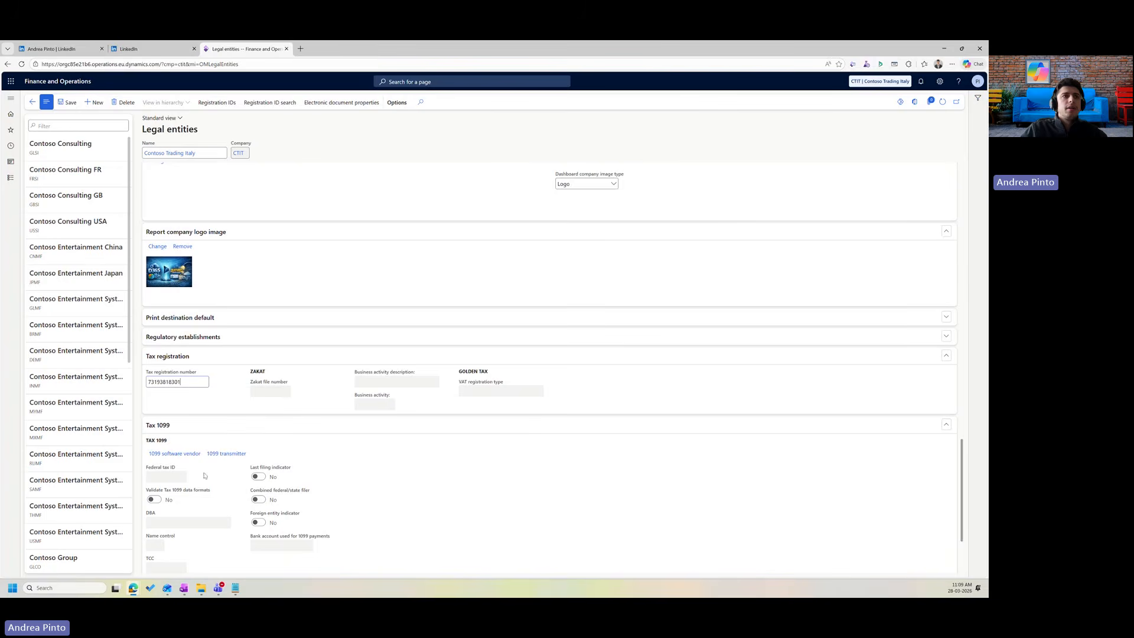
scroll(186, 473, "down", 3)
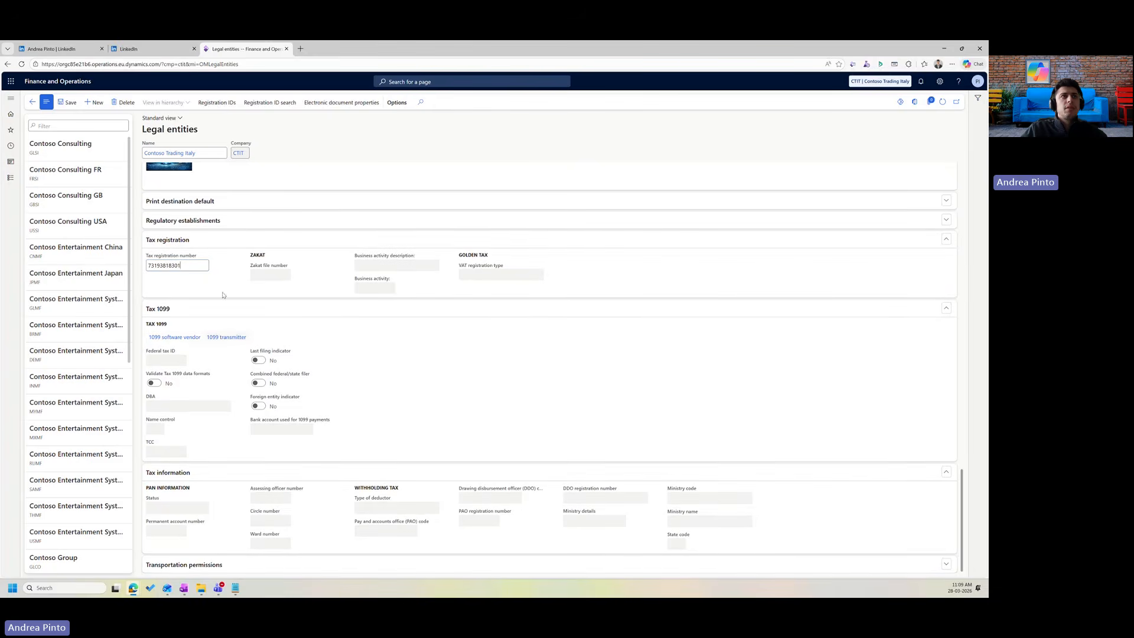
Expand and collapse the Print destination default and Regulatory establishments sections.
left_click(233, 204)
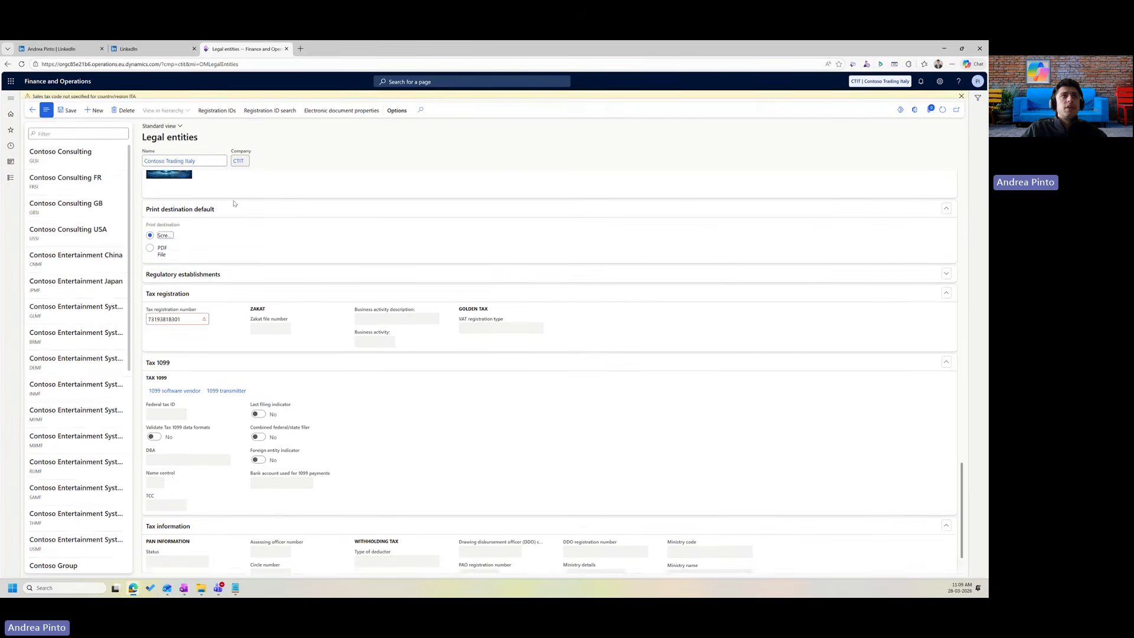
left_click(250, 281)
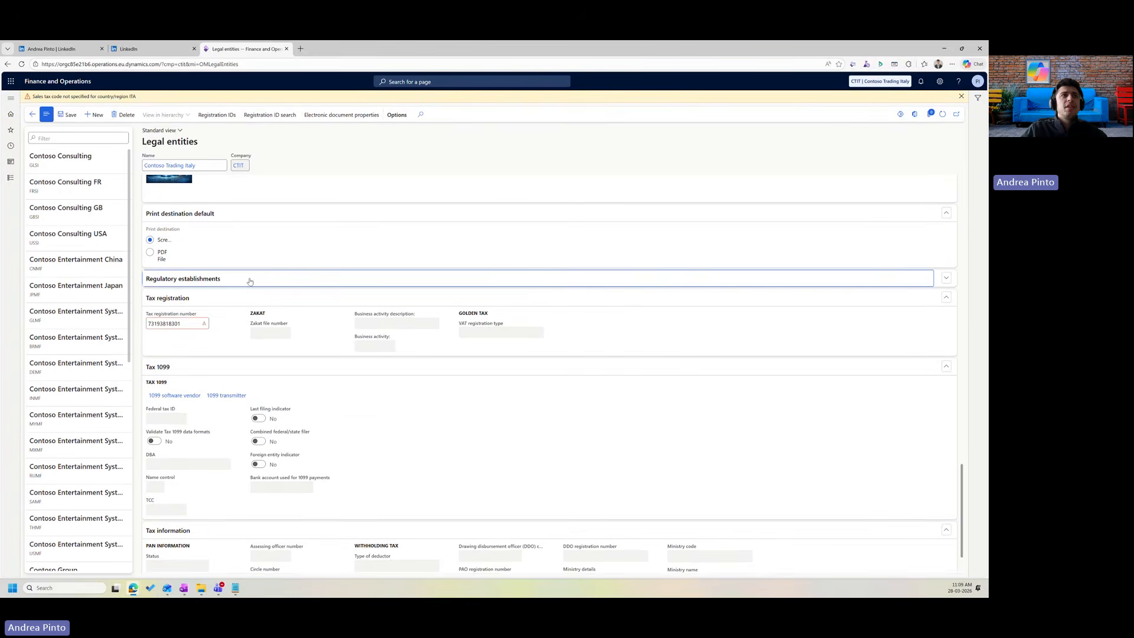
left_click(271, 254)
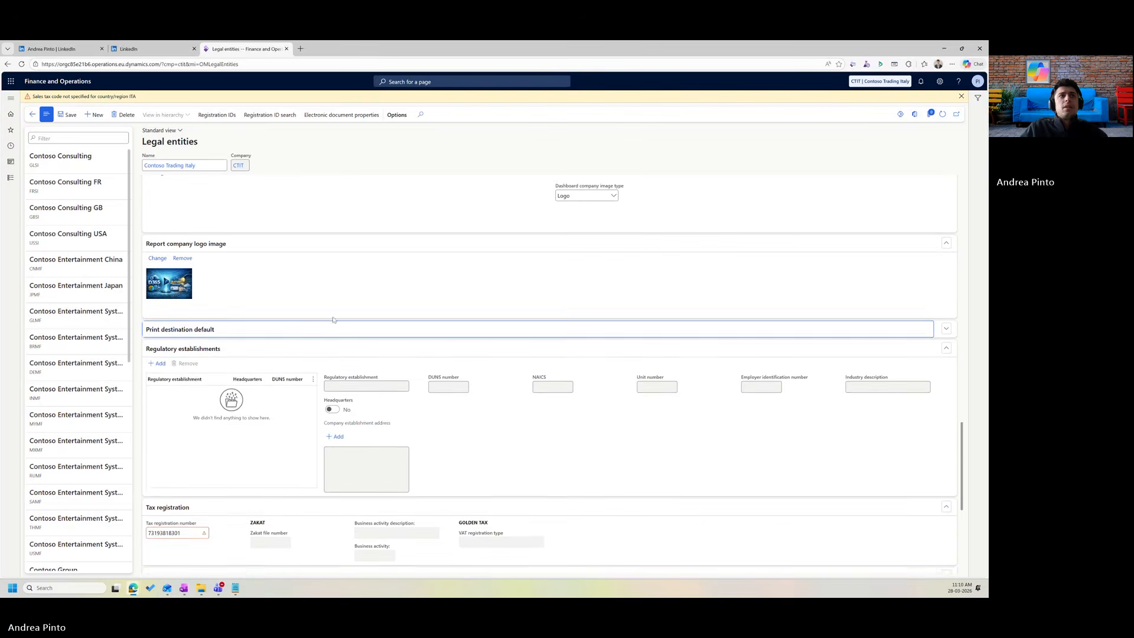
left_click(323, 327)
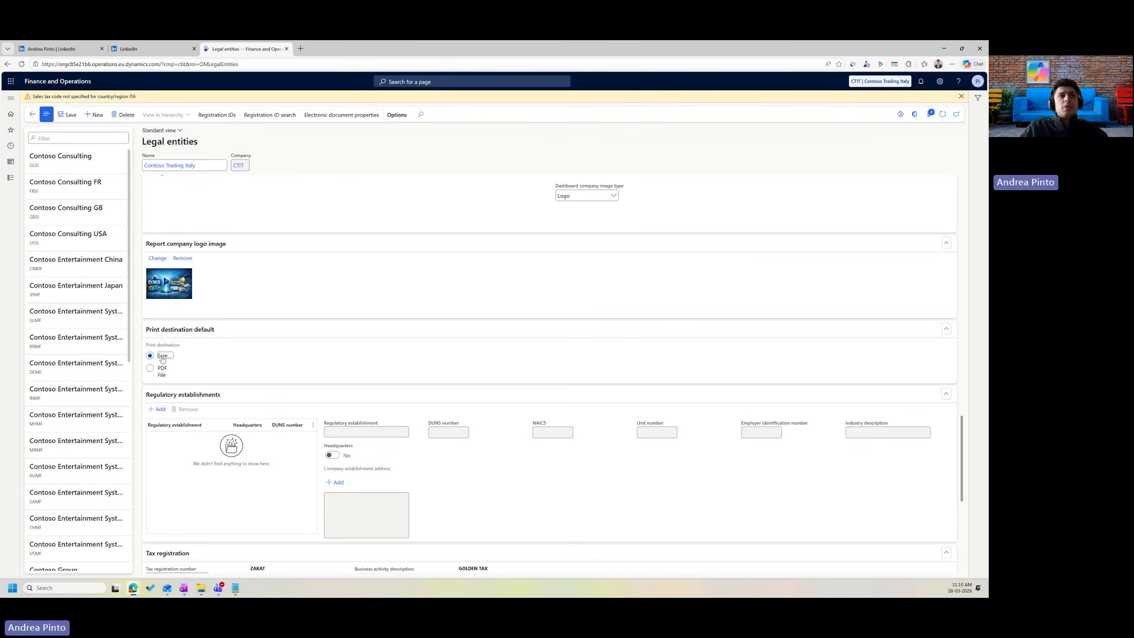
left_click(220, 335)
left_click(224, 354)
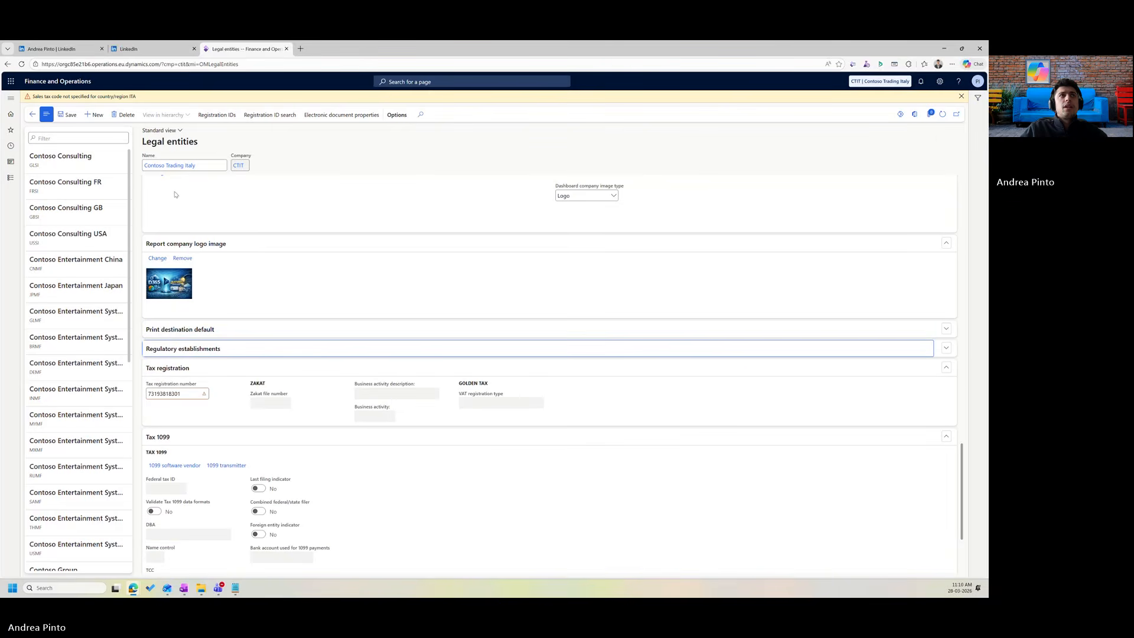
Save the legal entity, search the page for 'sales tax code', and close the ITA warning.
left_click(68, 117)
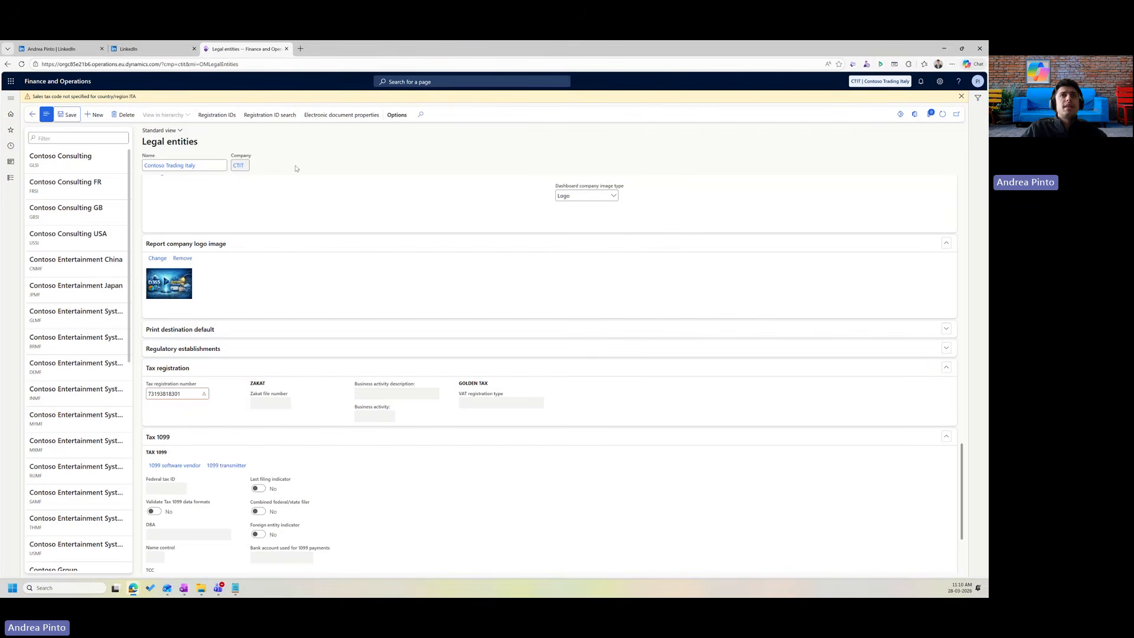
scroll(486, 209, "up", 15)
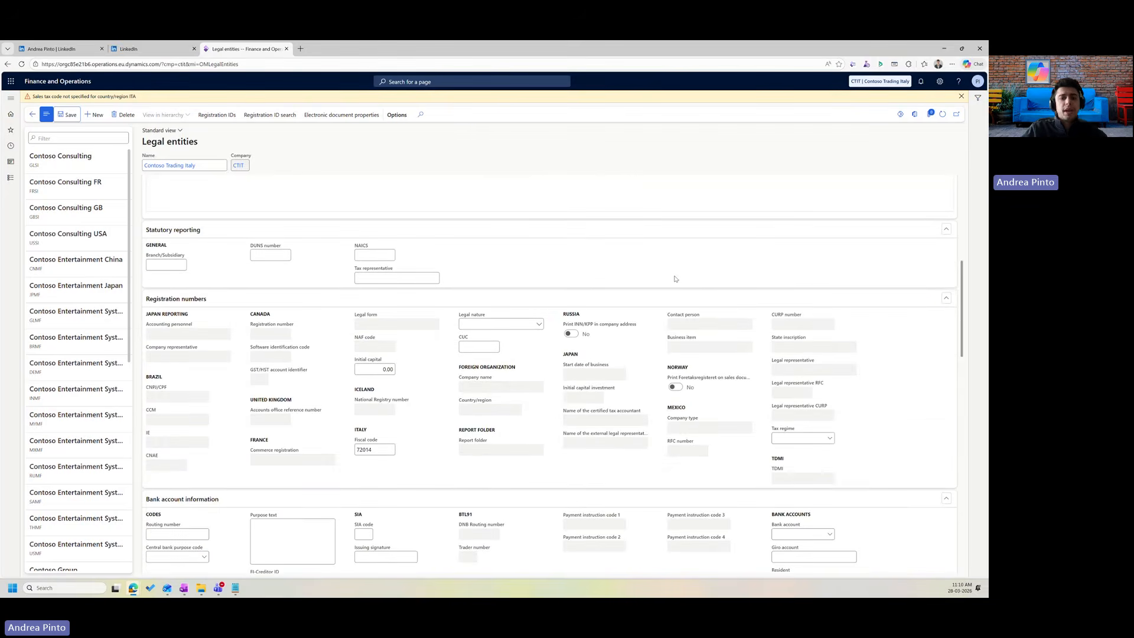
key("ctrl+f")
type("sales t")
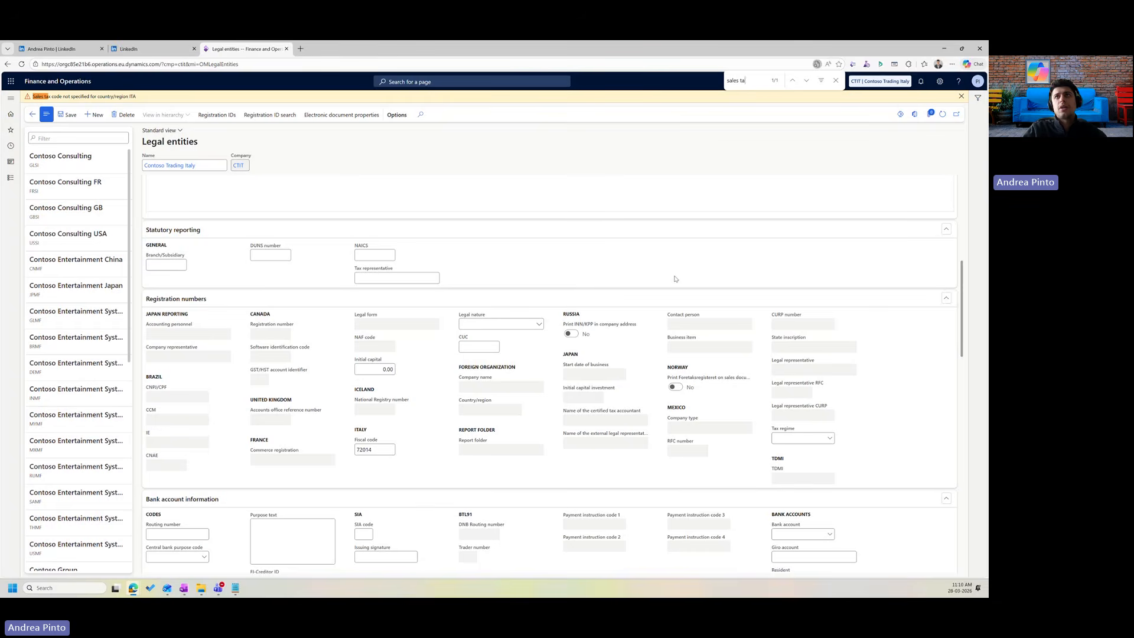
type("ax co")
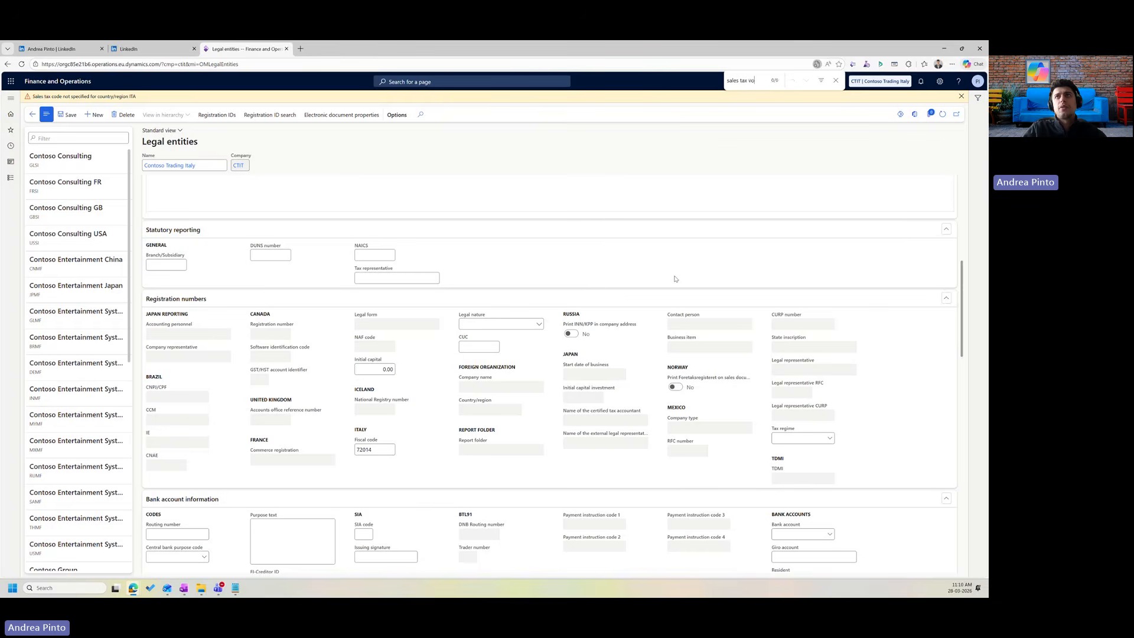
type("de")
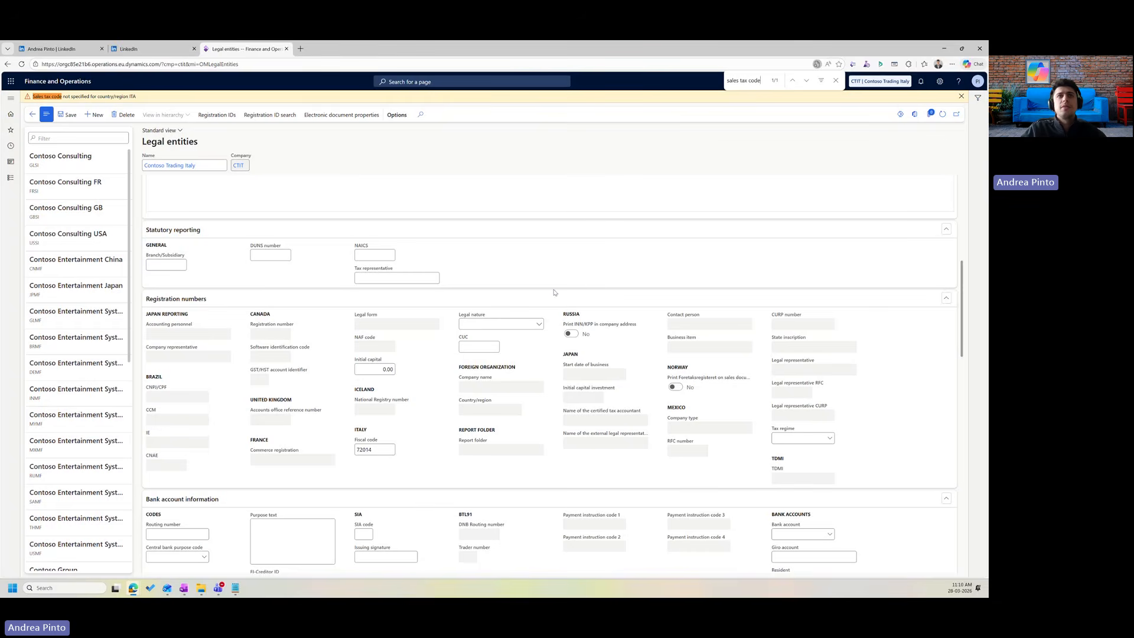
scroll(555, 293, "up", 6)
scroll(565, 293, "down", 20)
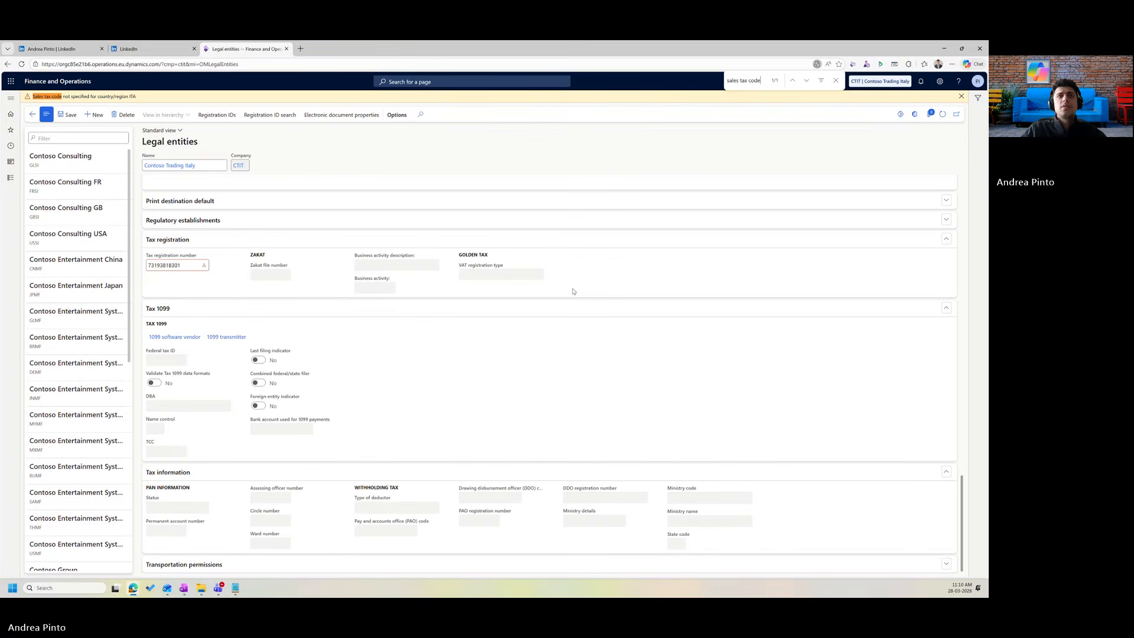
left_click(835, 80)
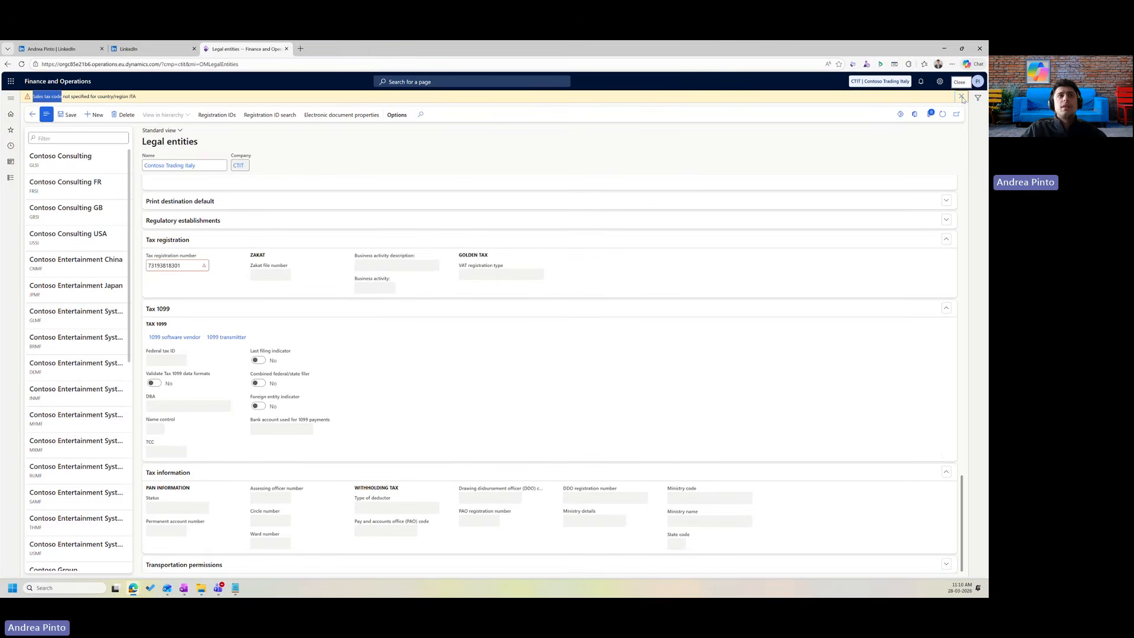
left_click(961, 96)
scroll(411, 267, "up", 3)
scroll(412, 267, "down", 1)
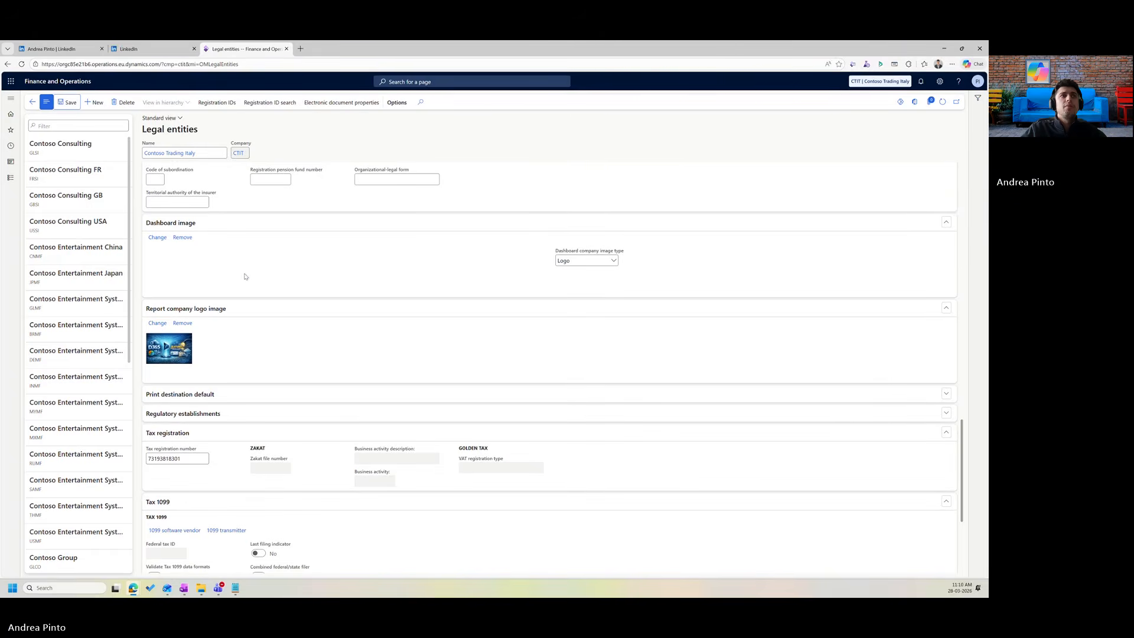
scroll(266, 254, "up", 15)
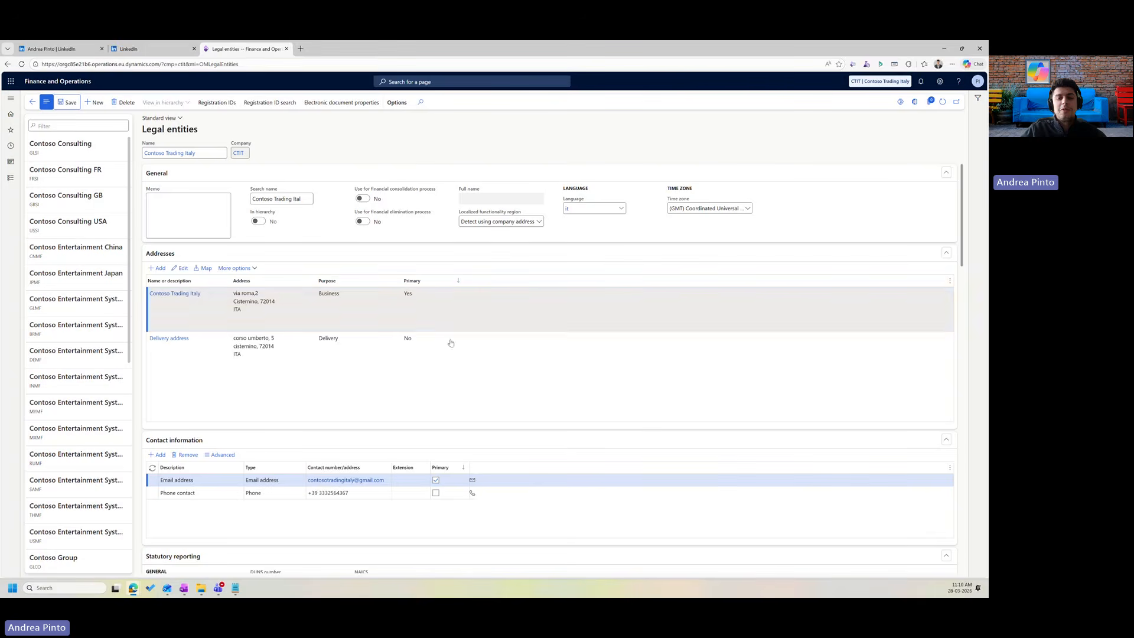
Switch to LinkedIn and scroll the New D365 features spotlight newsletter to its 19 editions.
left_click(158, 47)
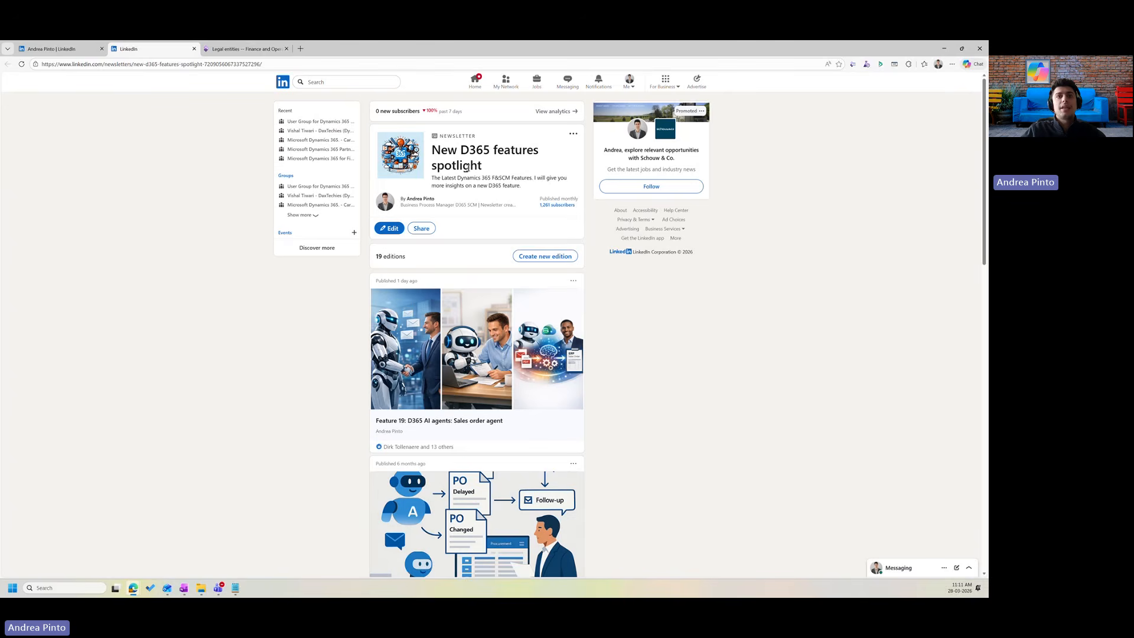
scroll(467, 169, "down", 1)
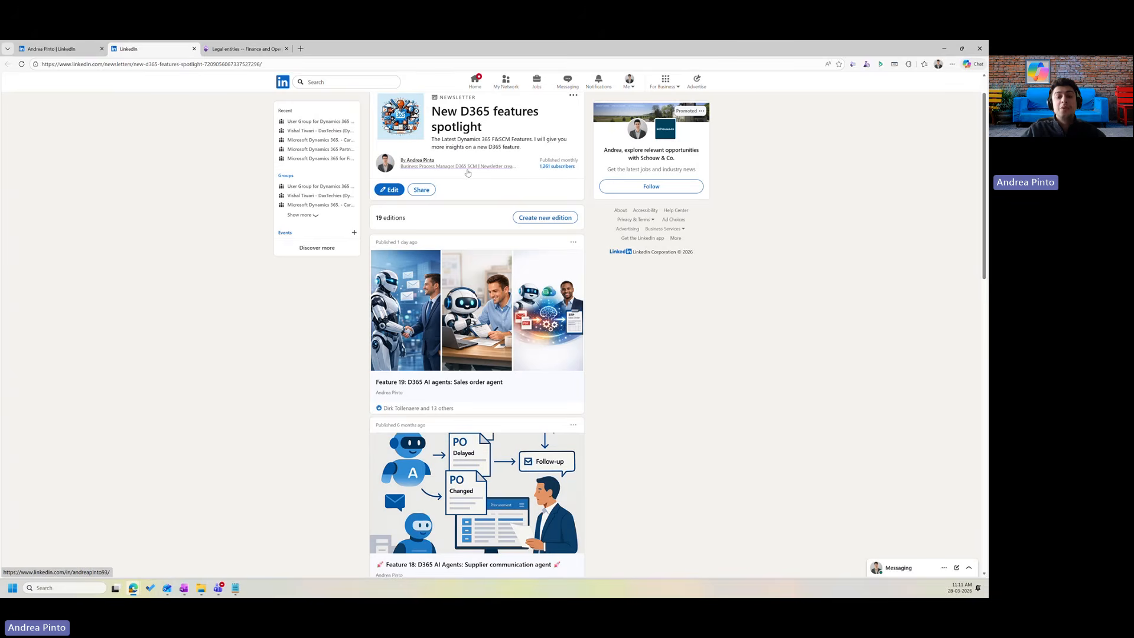
scroll(468, 173, "down", 1)
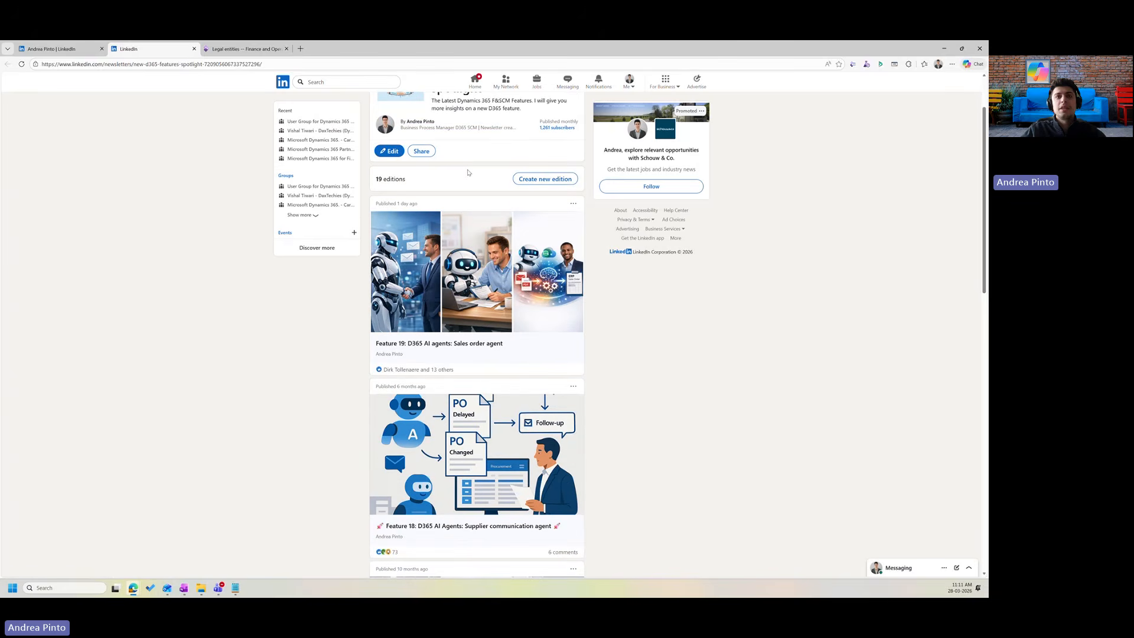
scroll(467, 173, "down", 1)
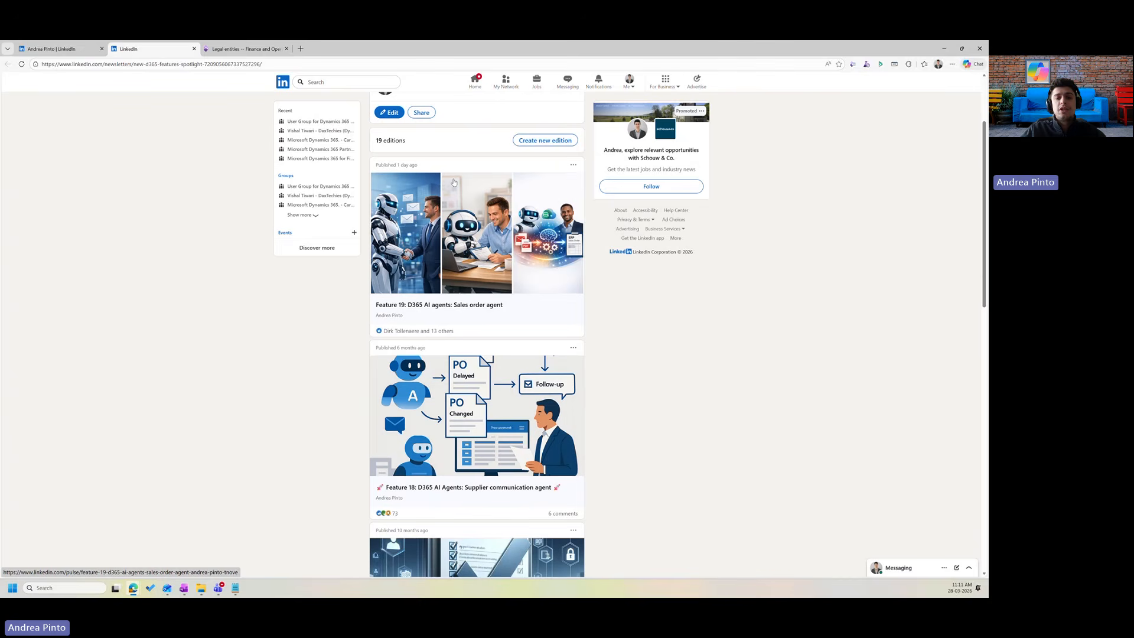